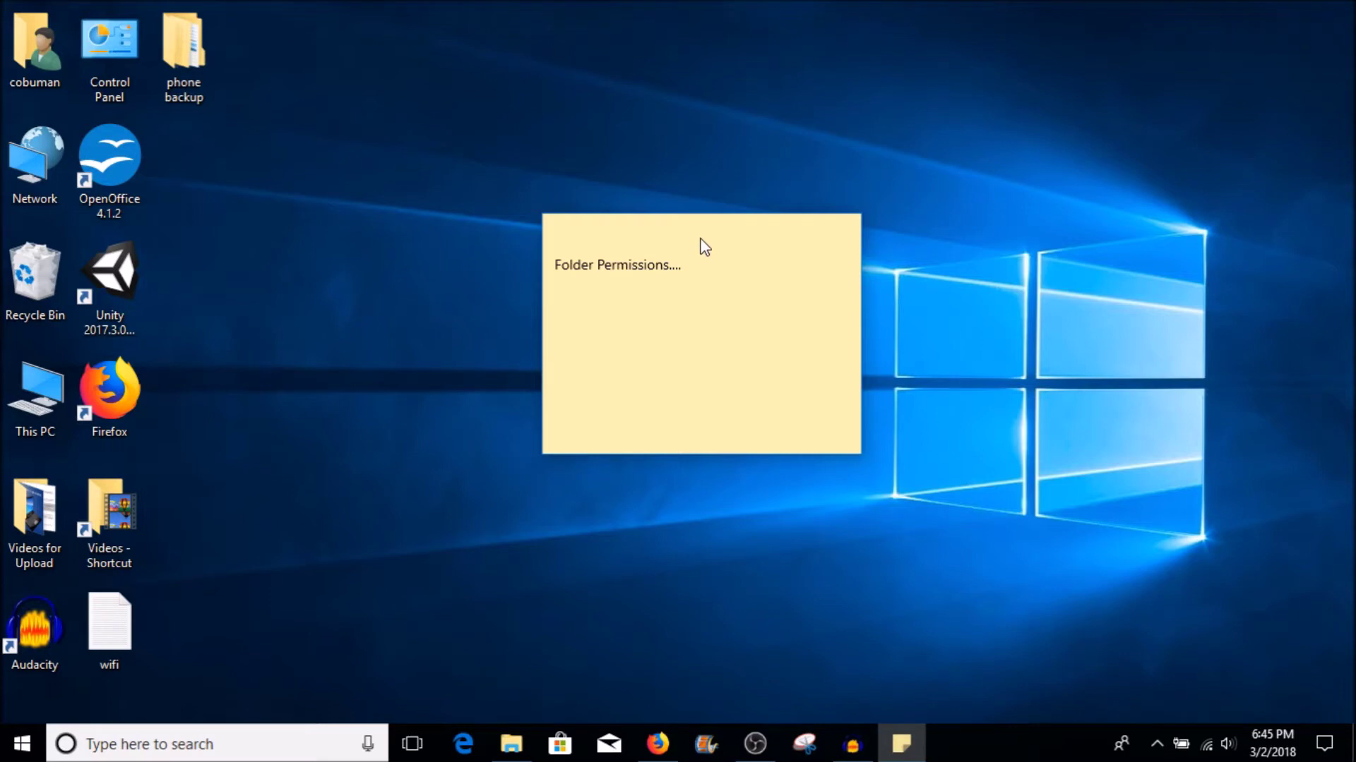
Open the user's profile folder from the desktop and show its path as text
drag(693, 226, 692, 204)
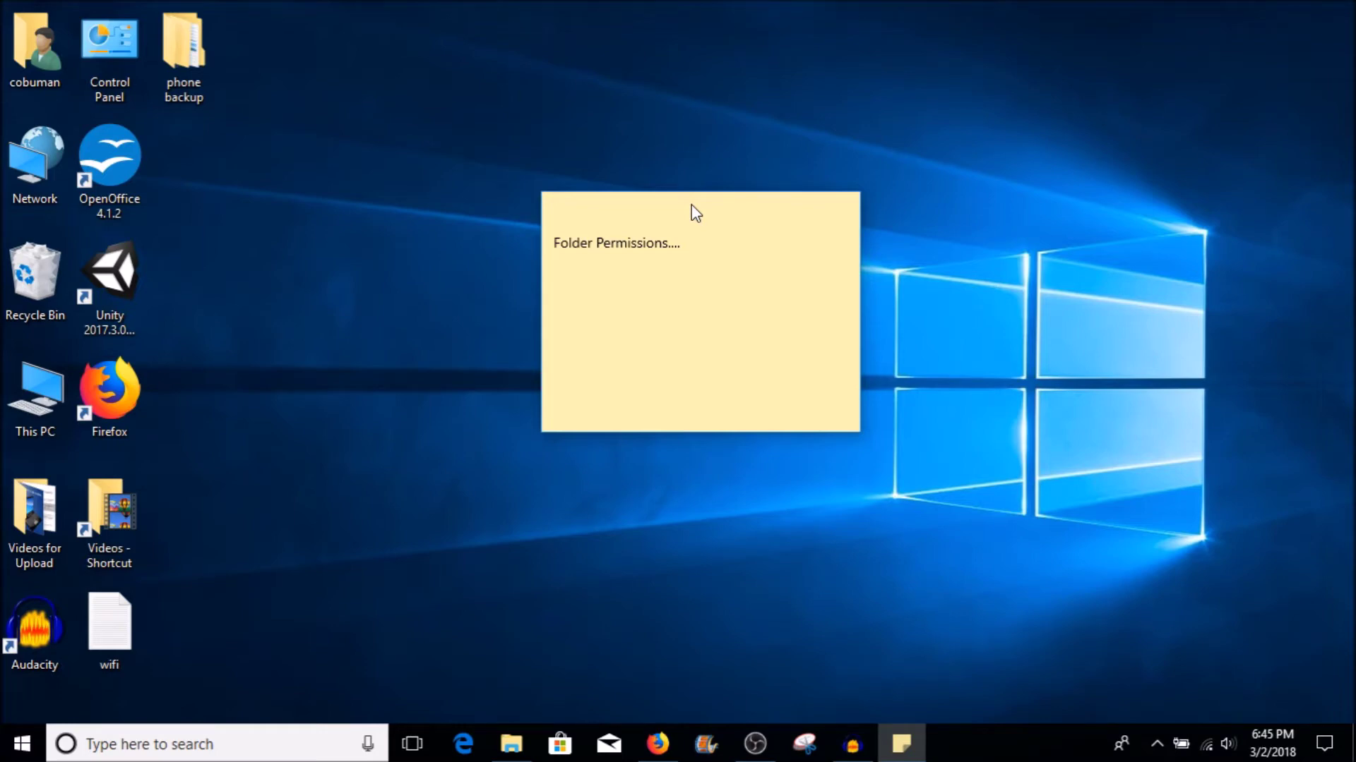
drag(694, 203, 700, 224)
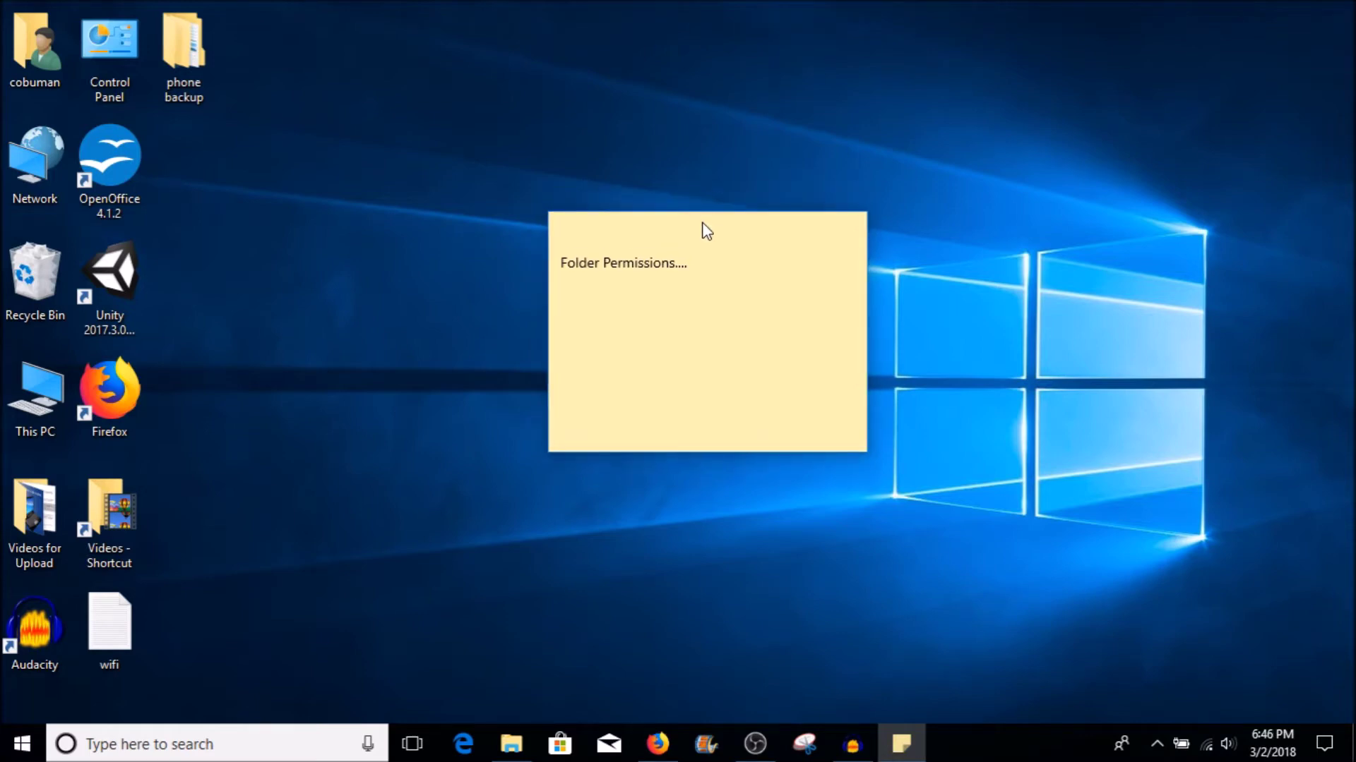
click(23, 51)
double_click(20, 49)
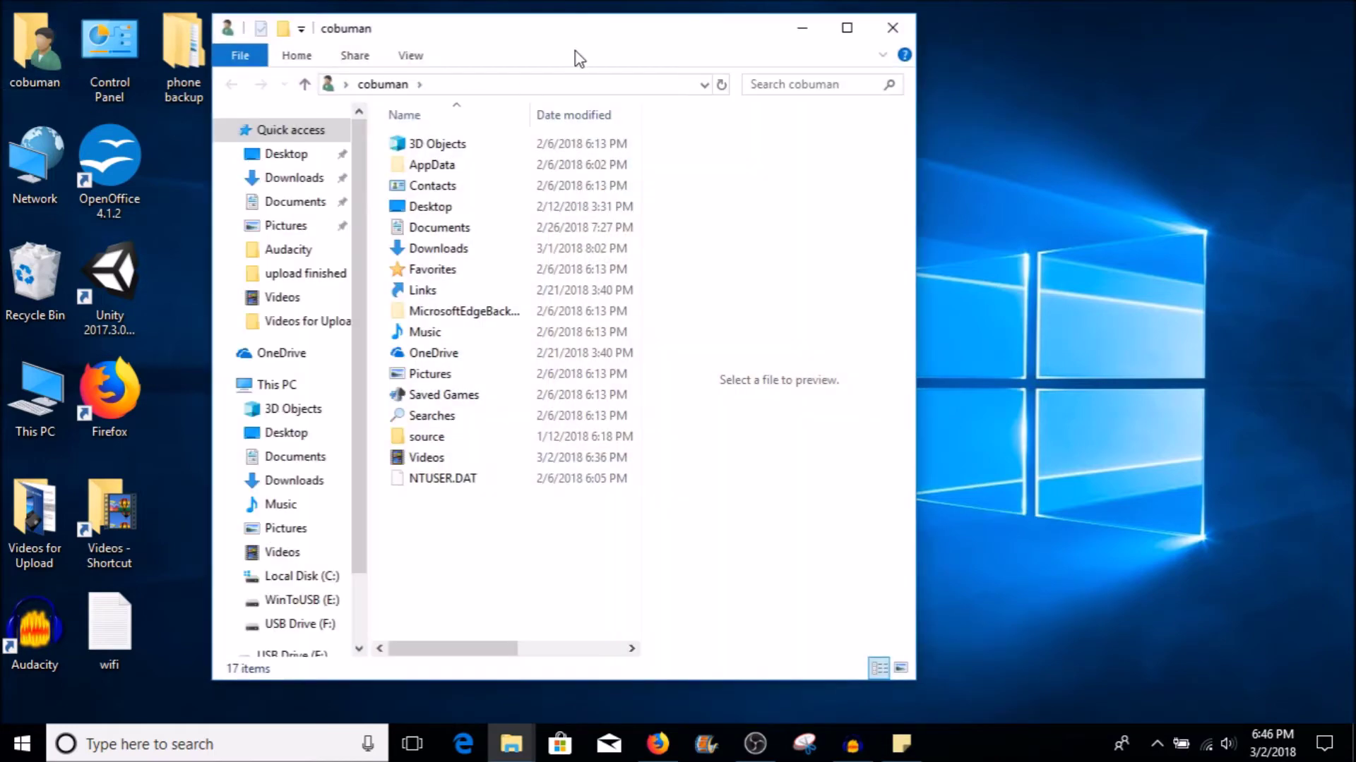
drag(554, 38, 557, 56)
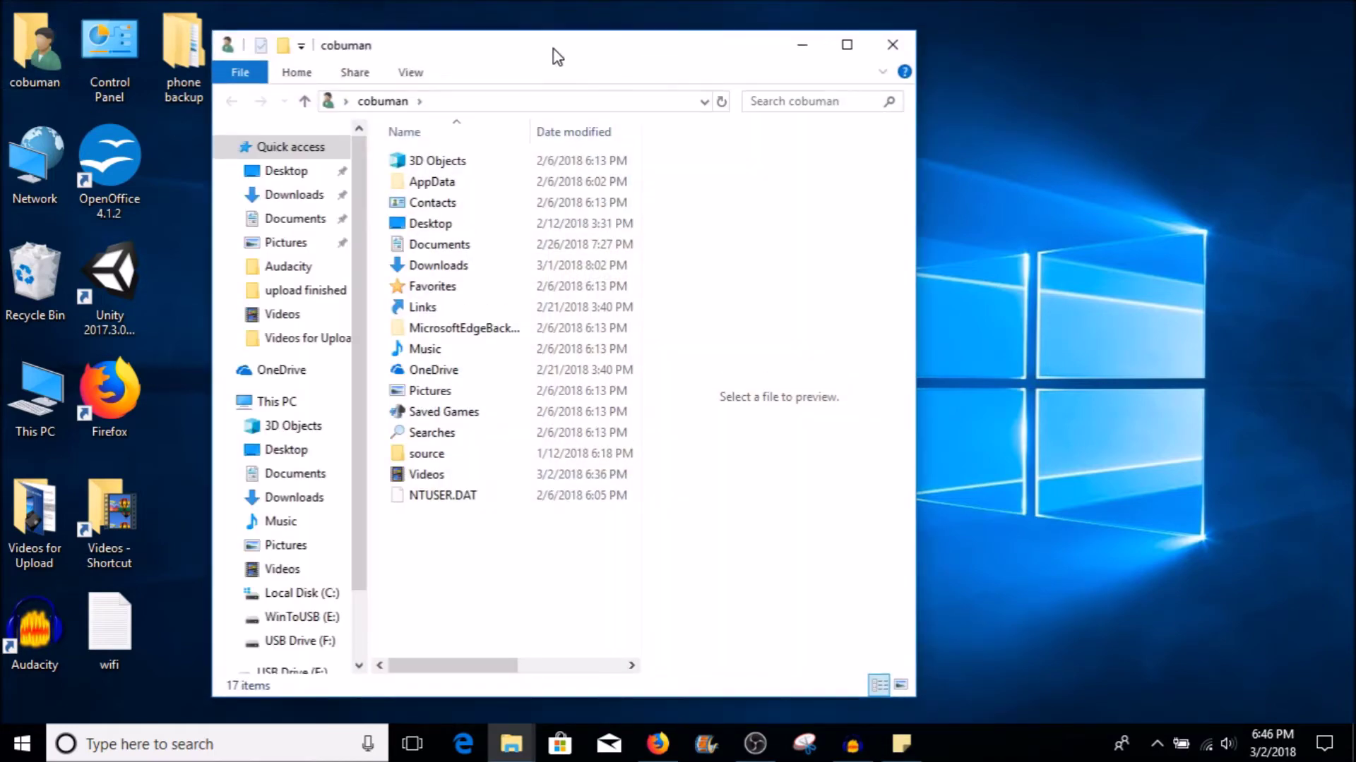
click(456, 100)
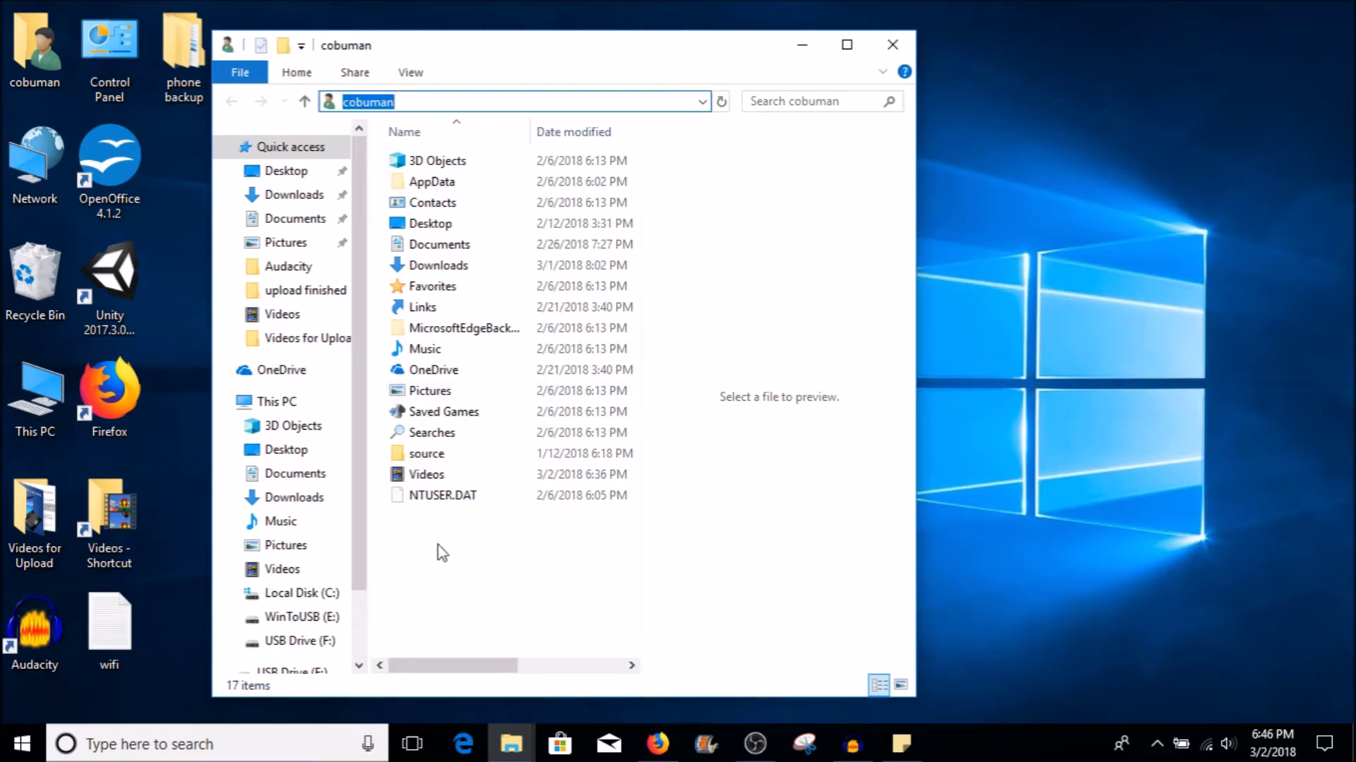
Create a new folder named 'Shared Folder' in the profile folder
right_click(434, 566)
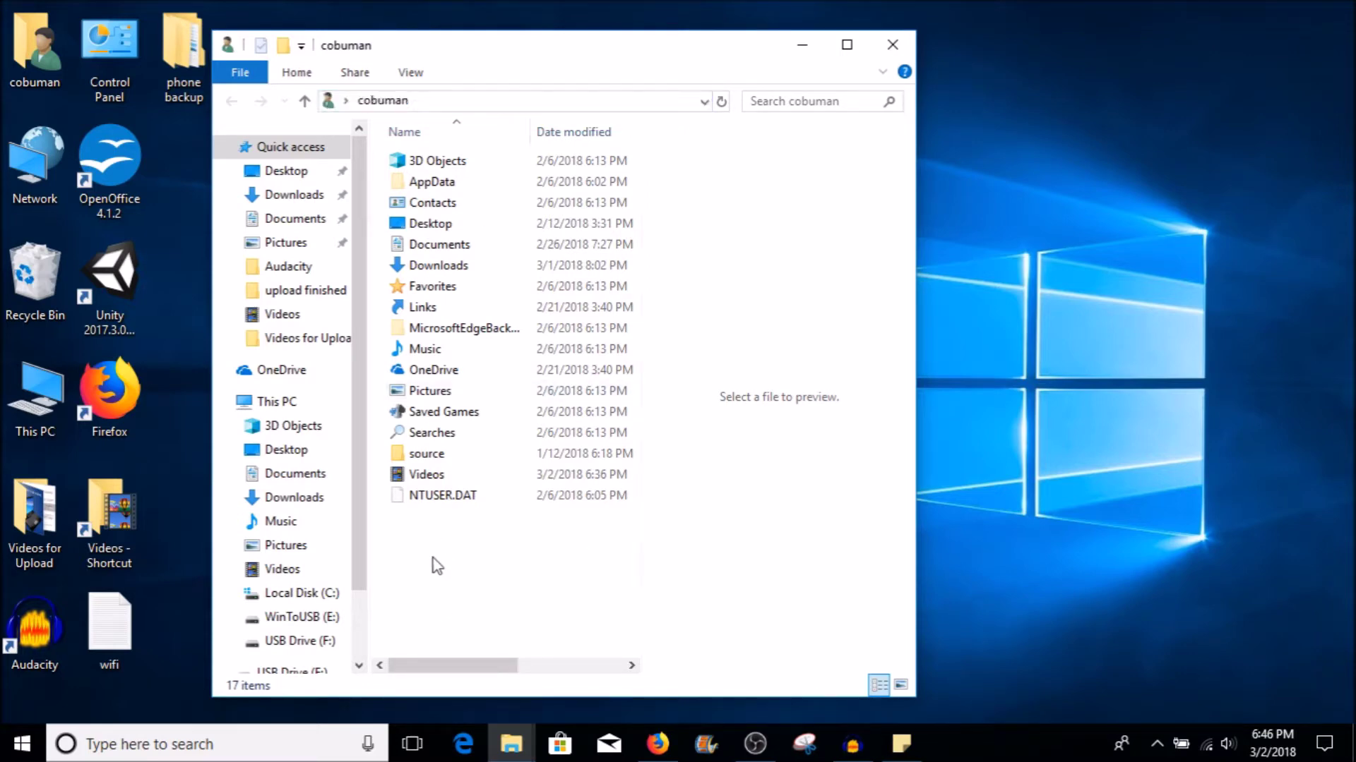
mouse_move(524, 557)
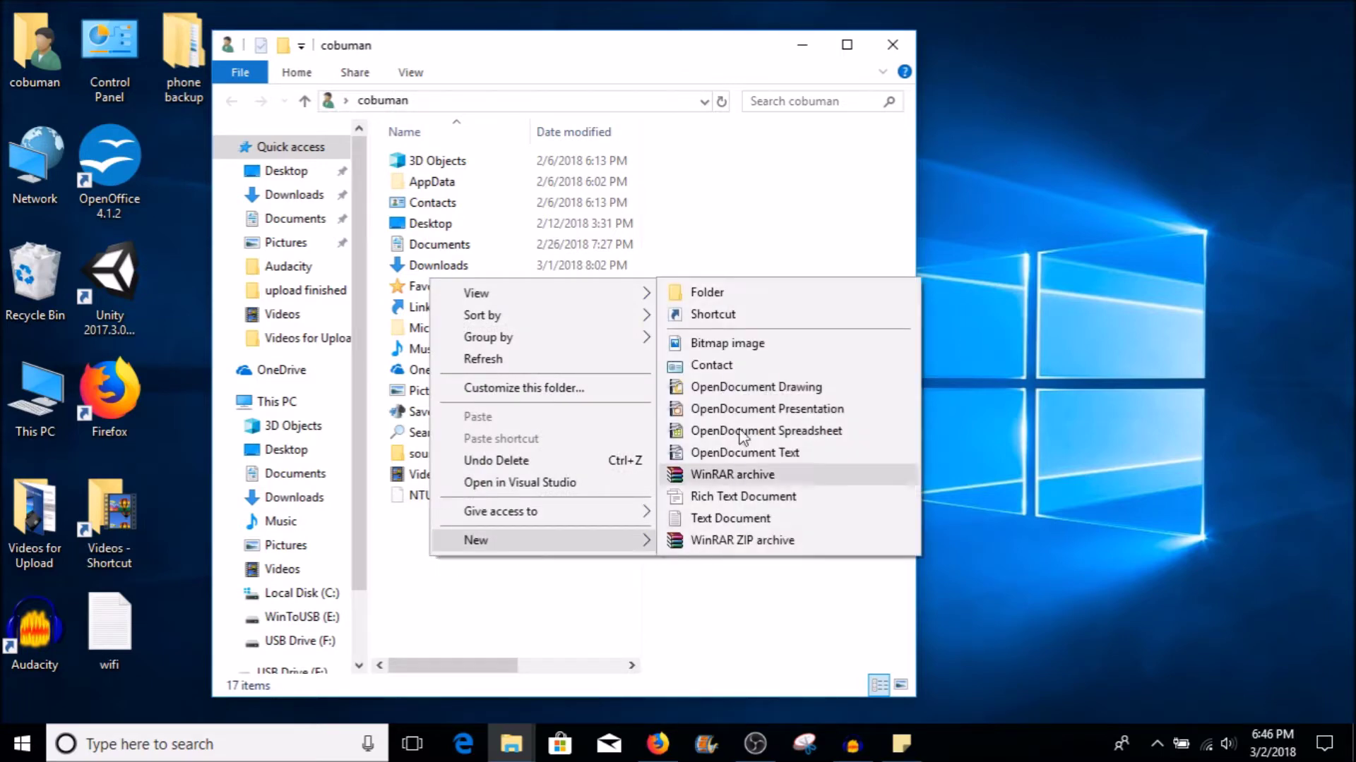
click(706, 291)
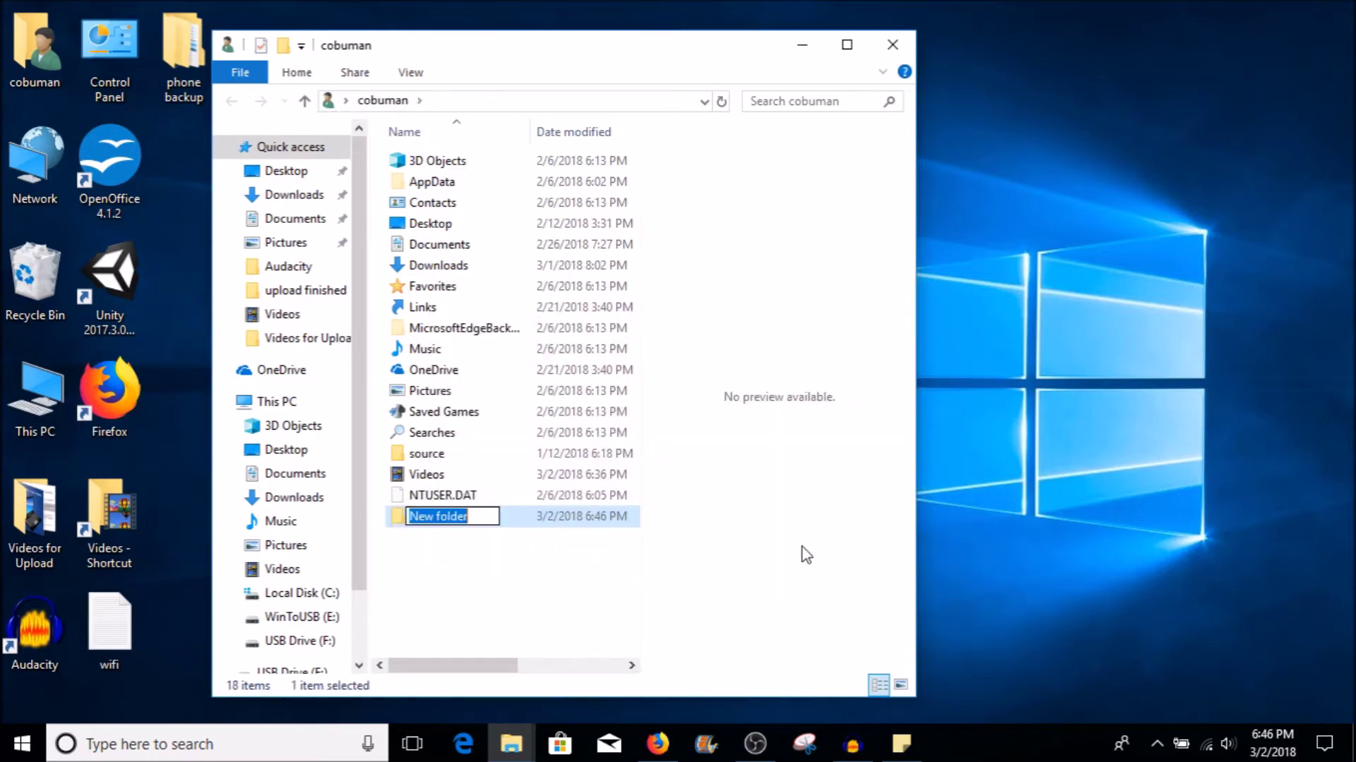
text(Shared Folder)
key(Return)
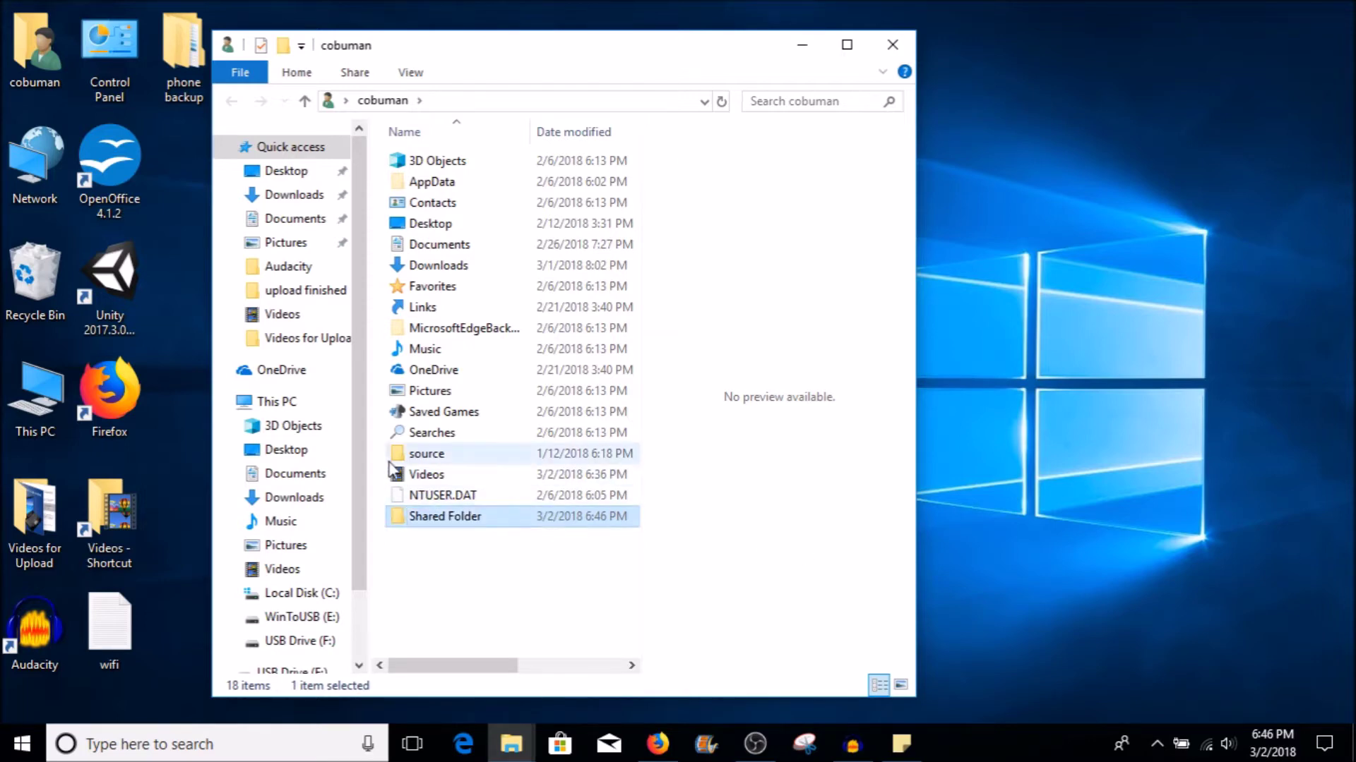
drag(591, 56, 458, 41)
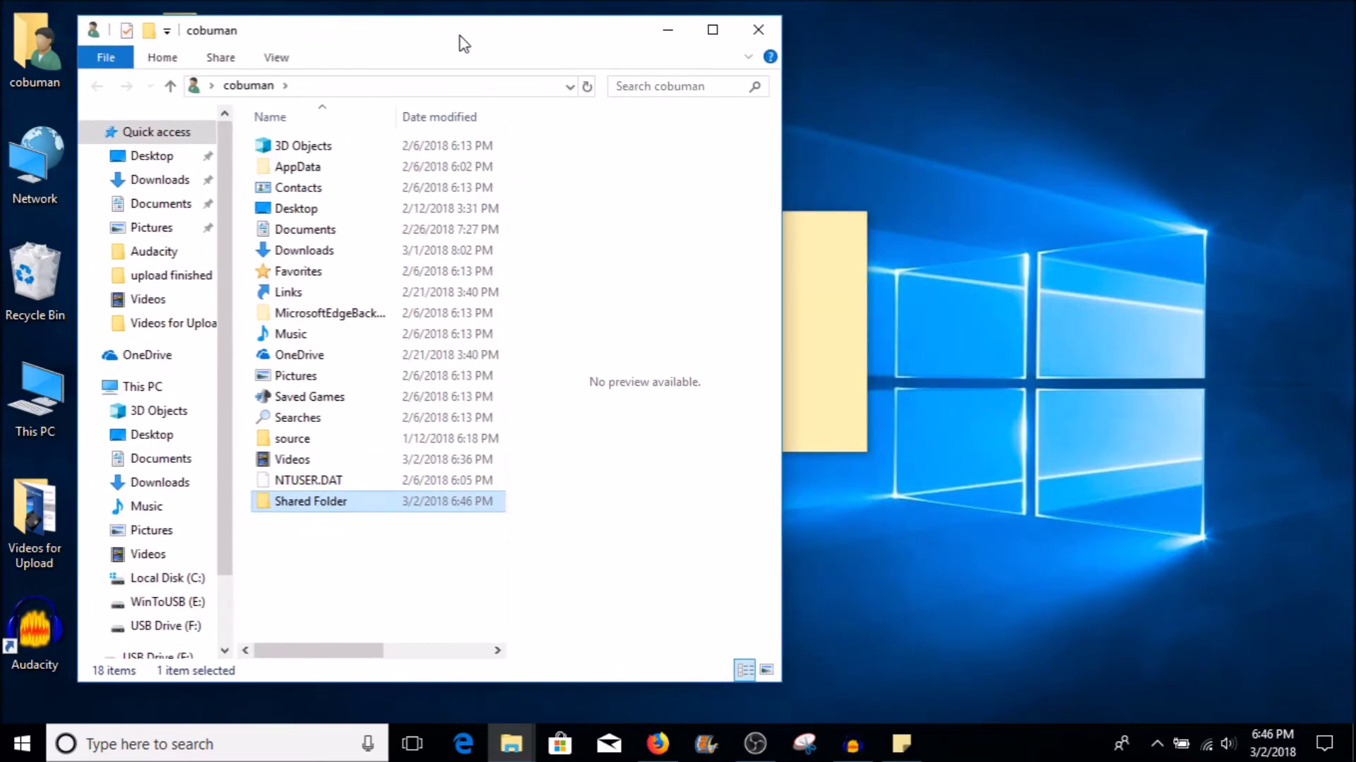
Open This PC and browse to the Users folder on Local Disk (C:)
click(38, 404)
double_click(38, 404)
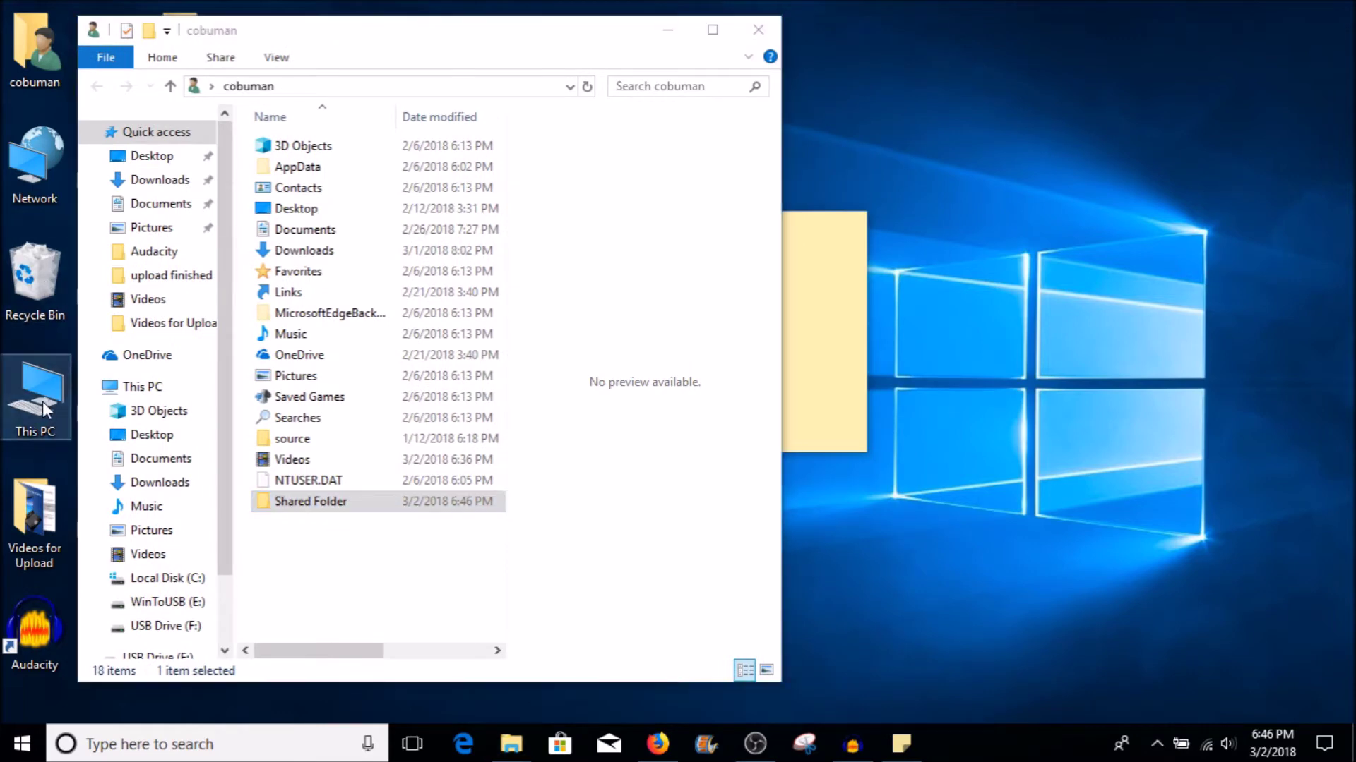
drag(449, 62, 917, 49)
click(870, 627)
double_click(870, 627)
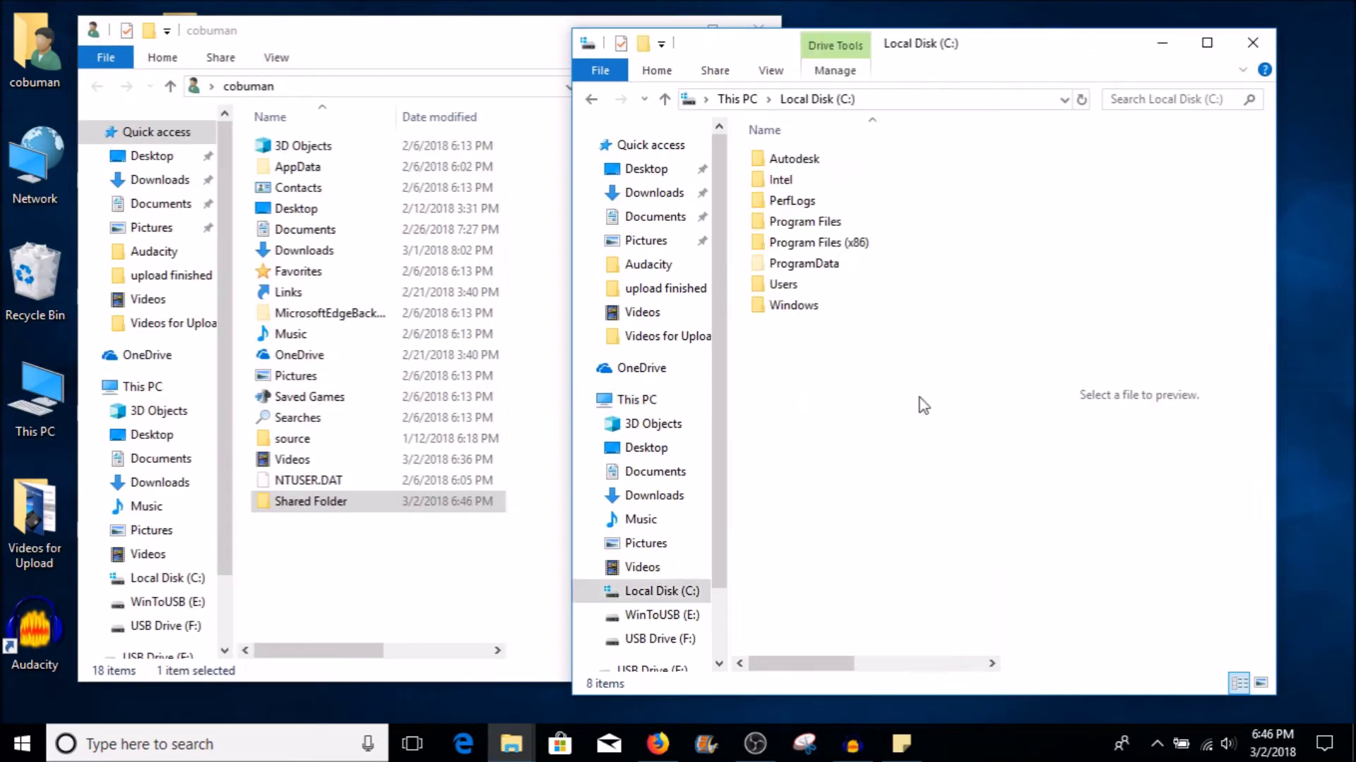
click(798, 286)
double_click(798, 285)
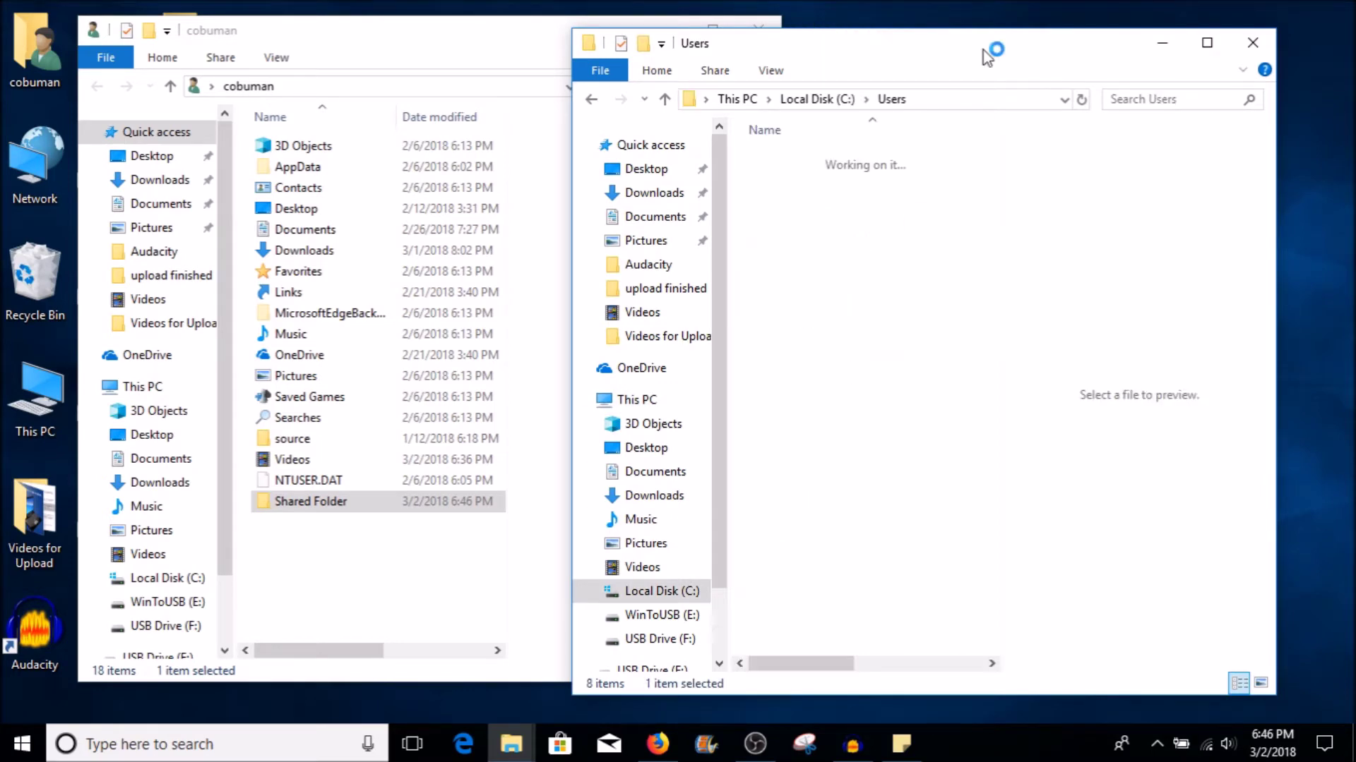
Arrange the profile and Users windows side by side, reviewing the profile folders, and select Shared Folder
drag(925, 51, 999, 45)
drag(389, 39, 345, 44)
click(863, 354)
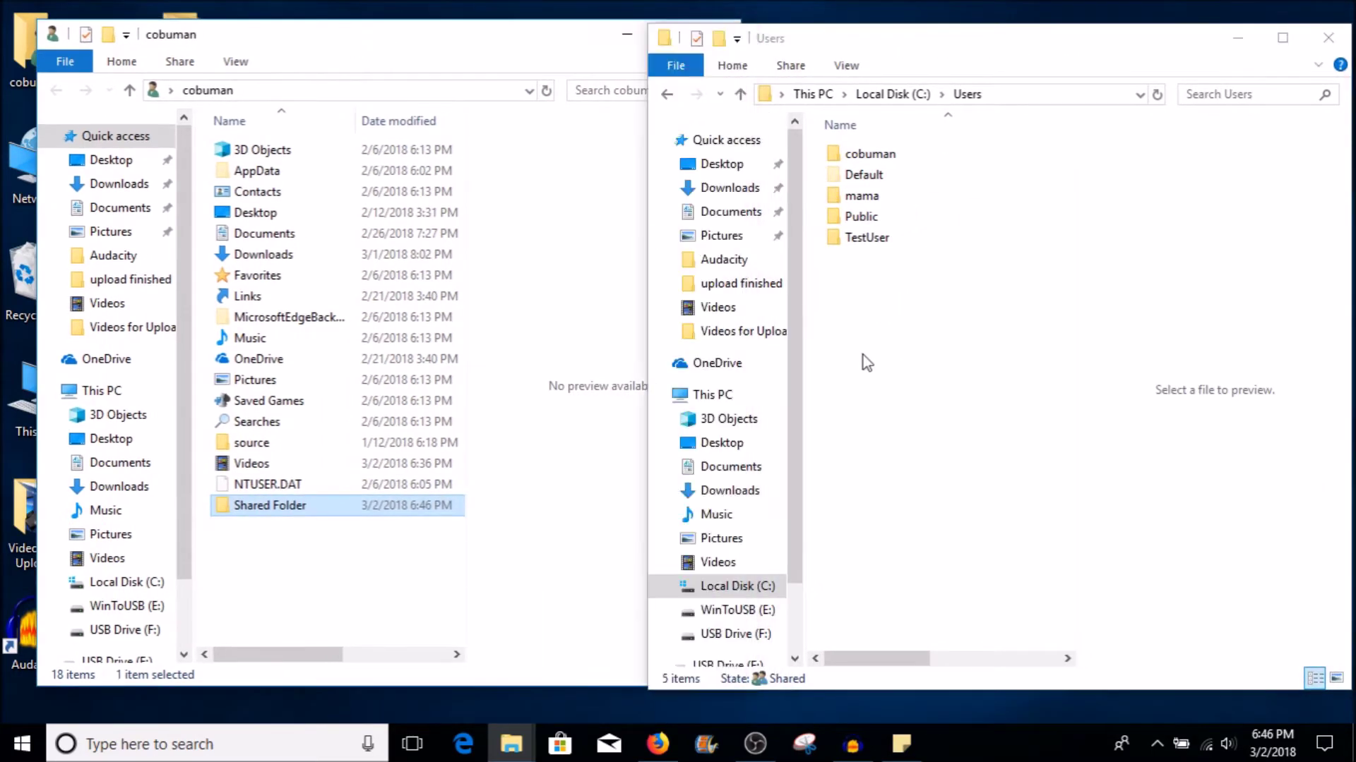
click(274, 45)
click(894, 158)
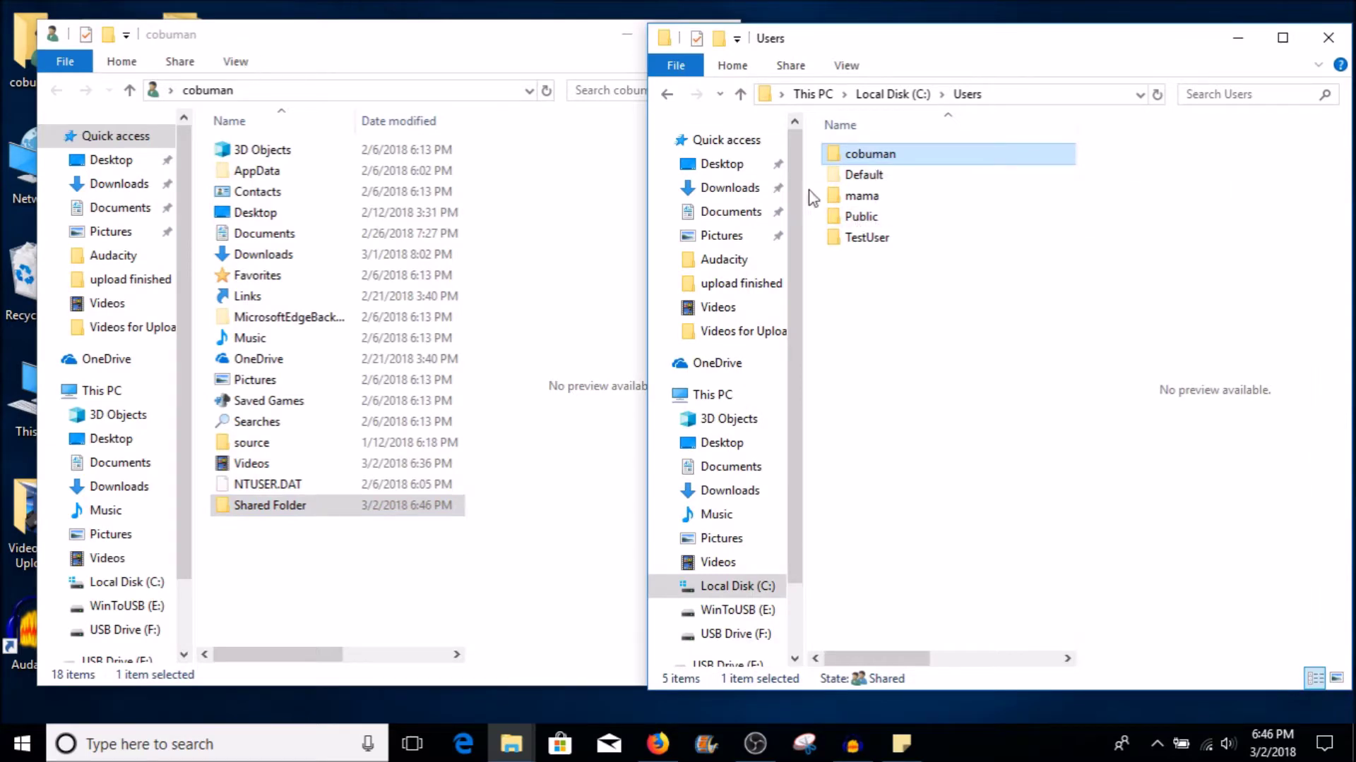
click(865, 200)
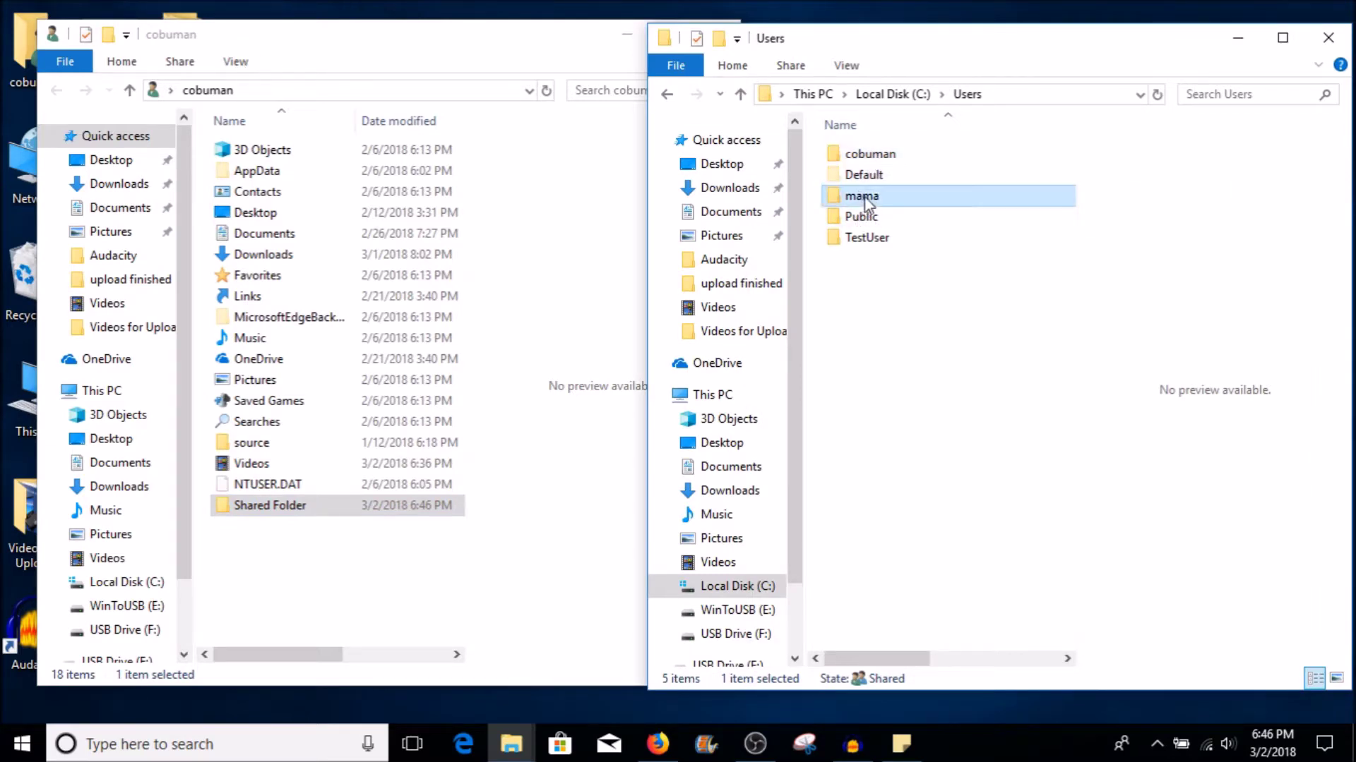
click(876, 238)
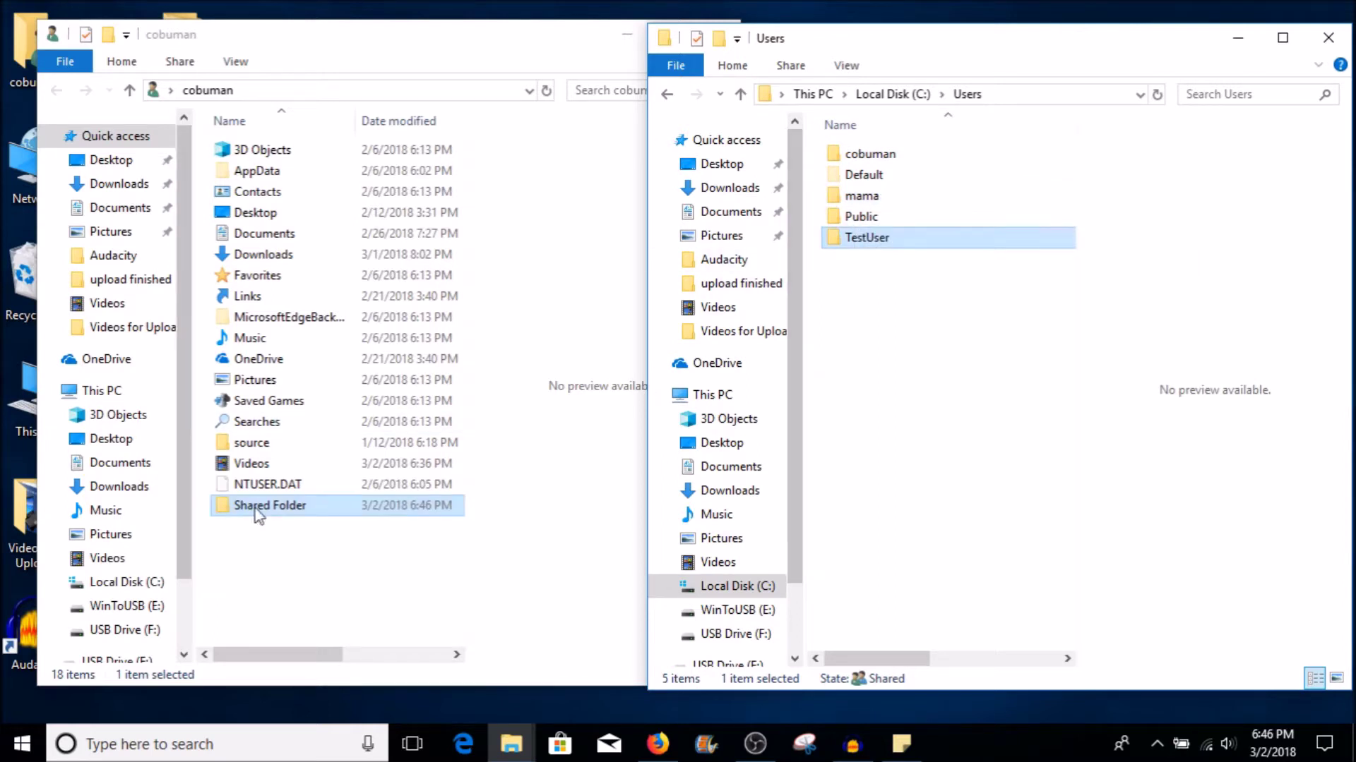
click(276, 590)
click(884, 154)
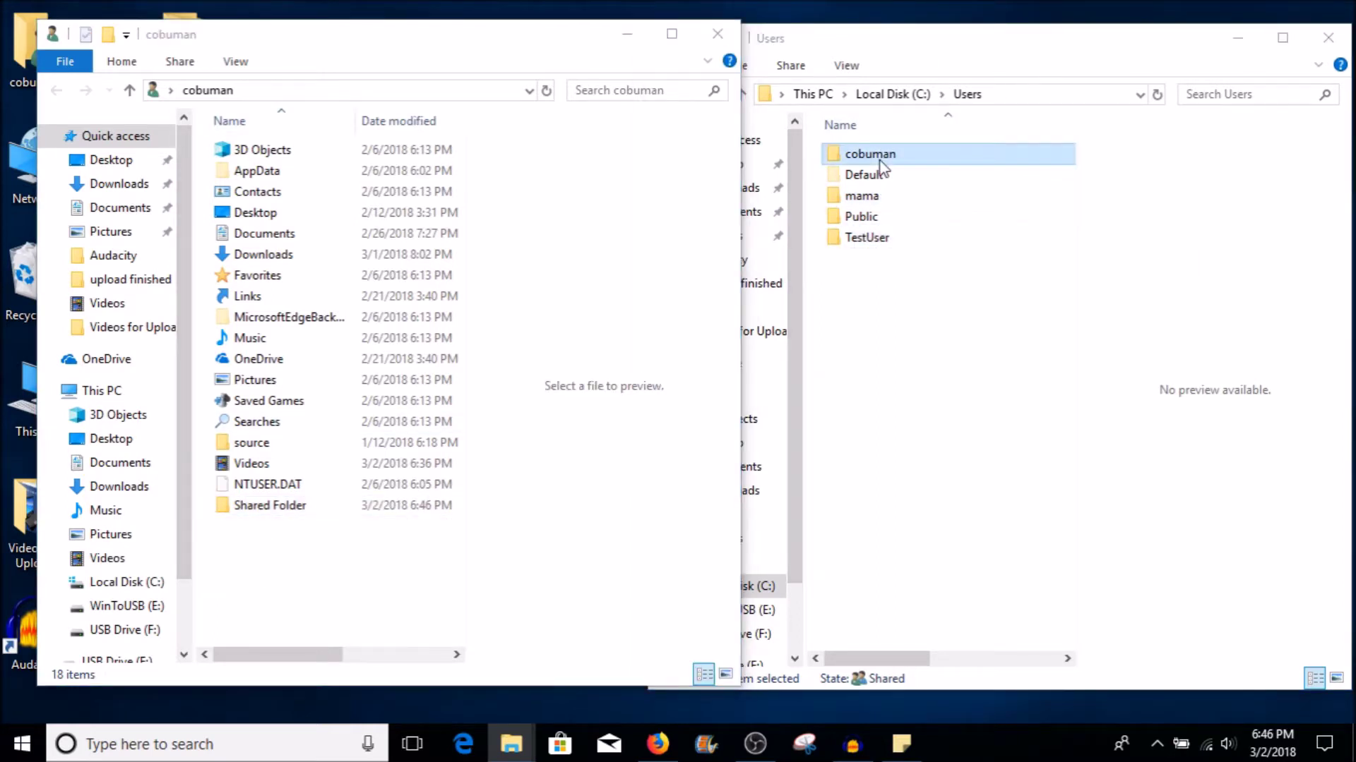
click(852, 44)
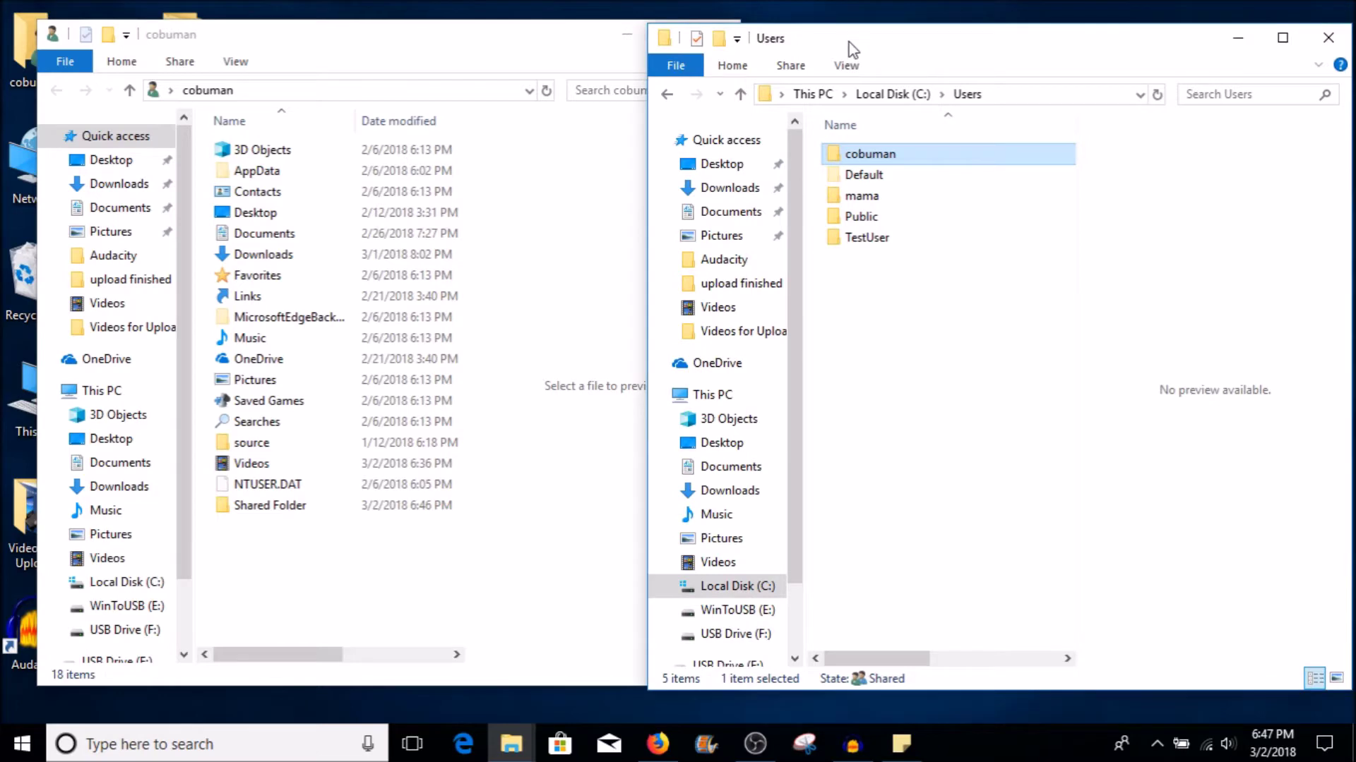
drag(645, 162, 670, 156)
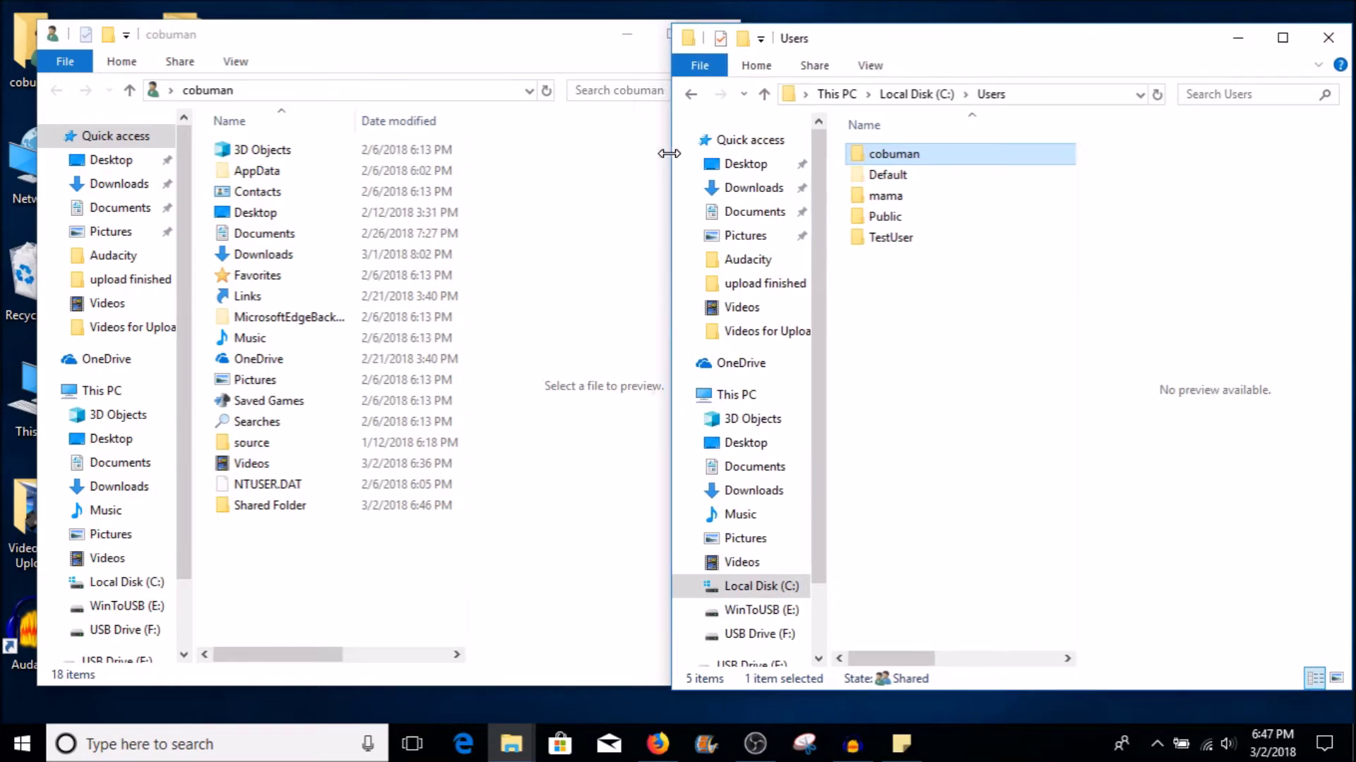
click(264, 551)
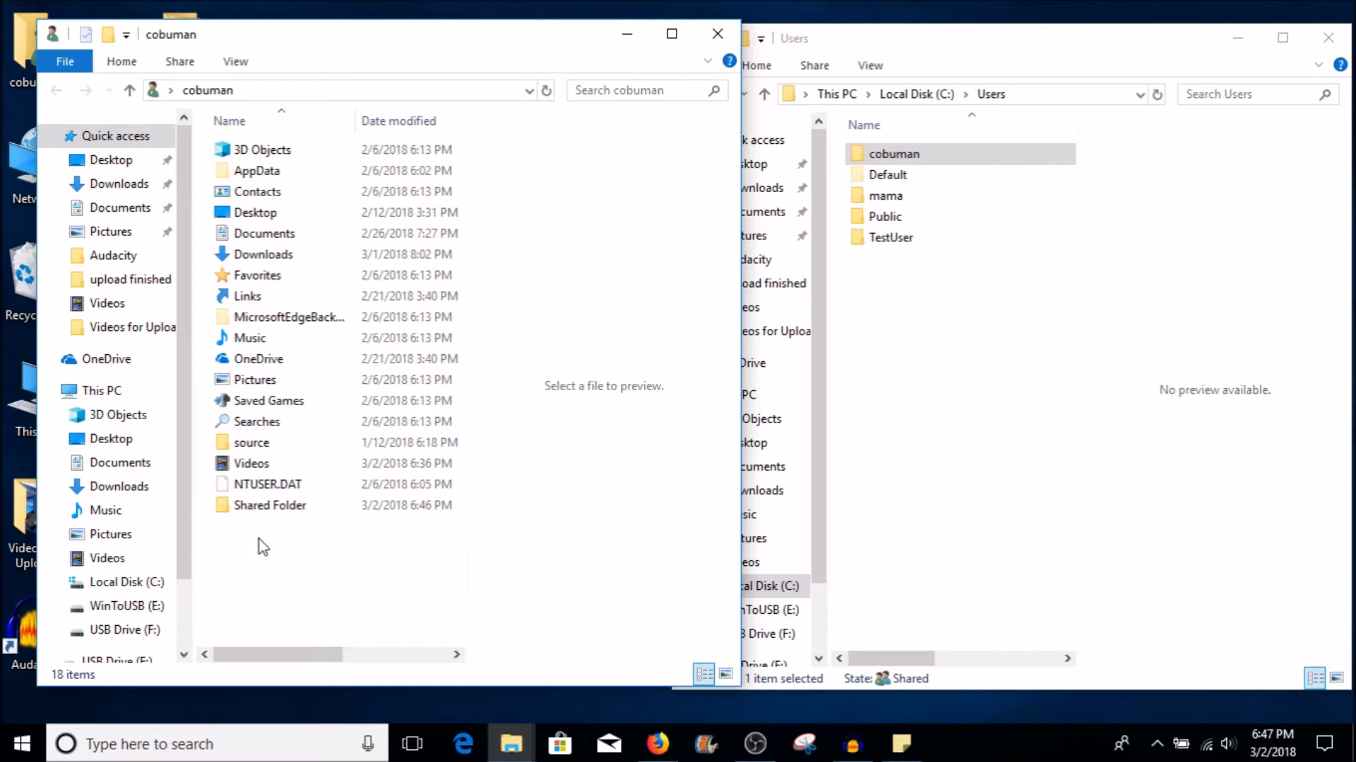
click(911, 319)
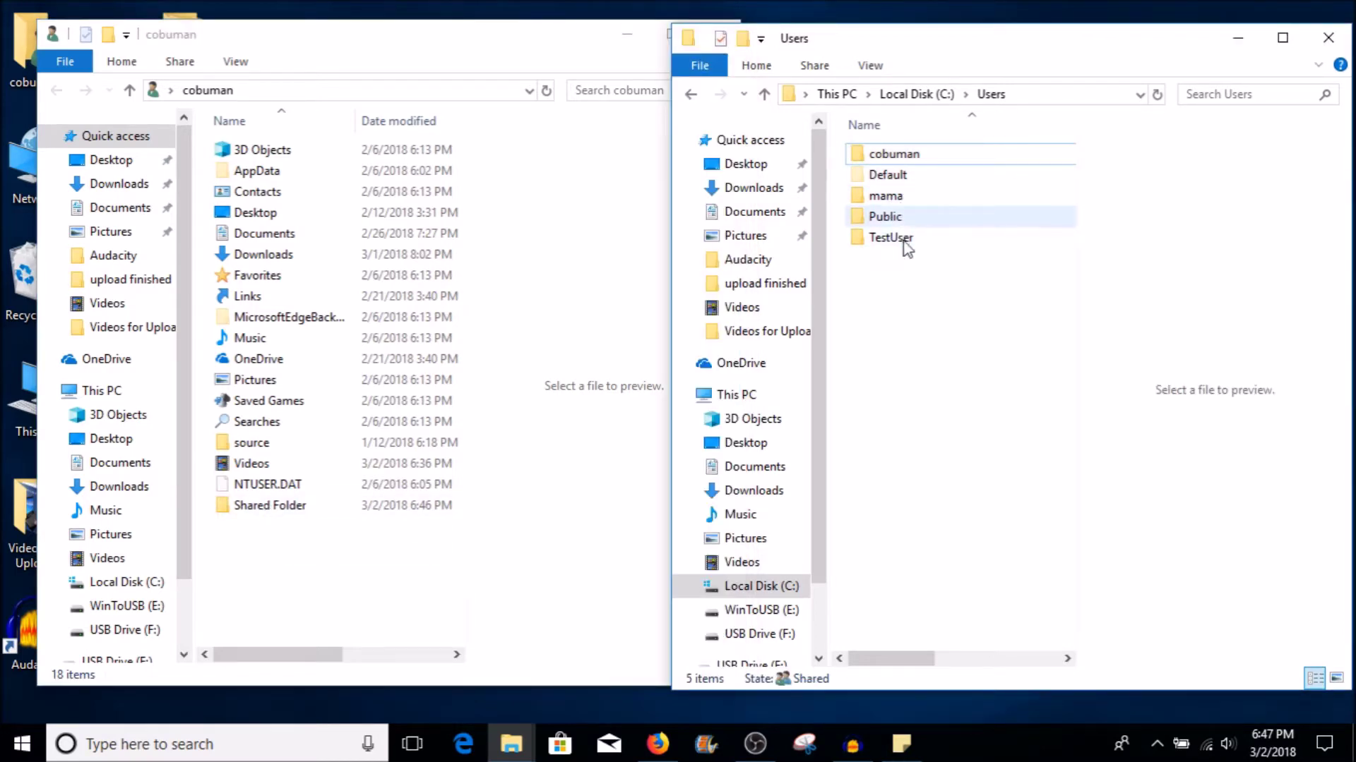
click(267, 514)
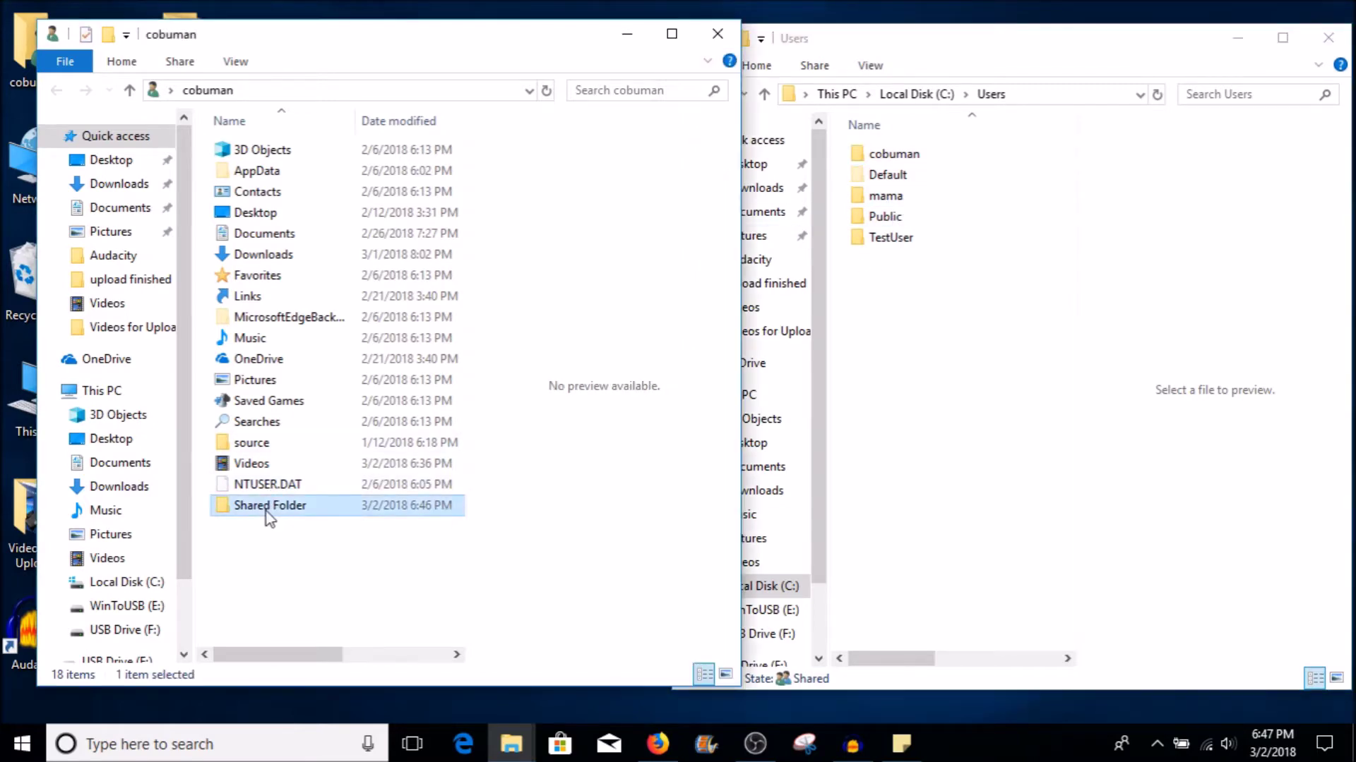
Open Shared Folder's Properties on the Security tab
right_click(270, 508)
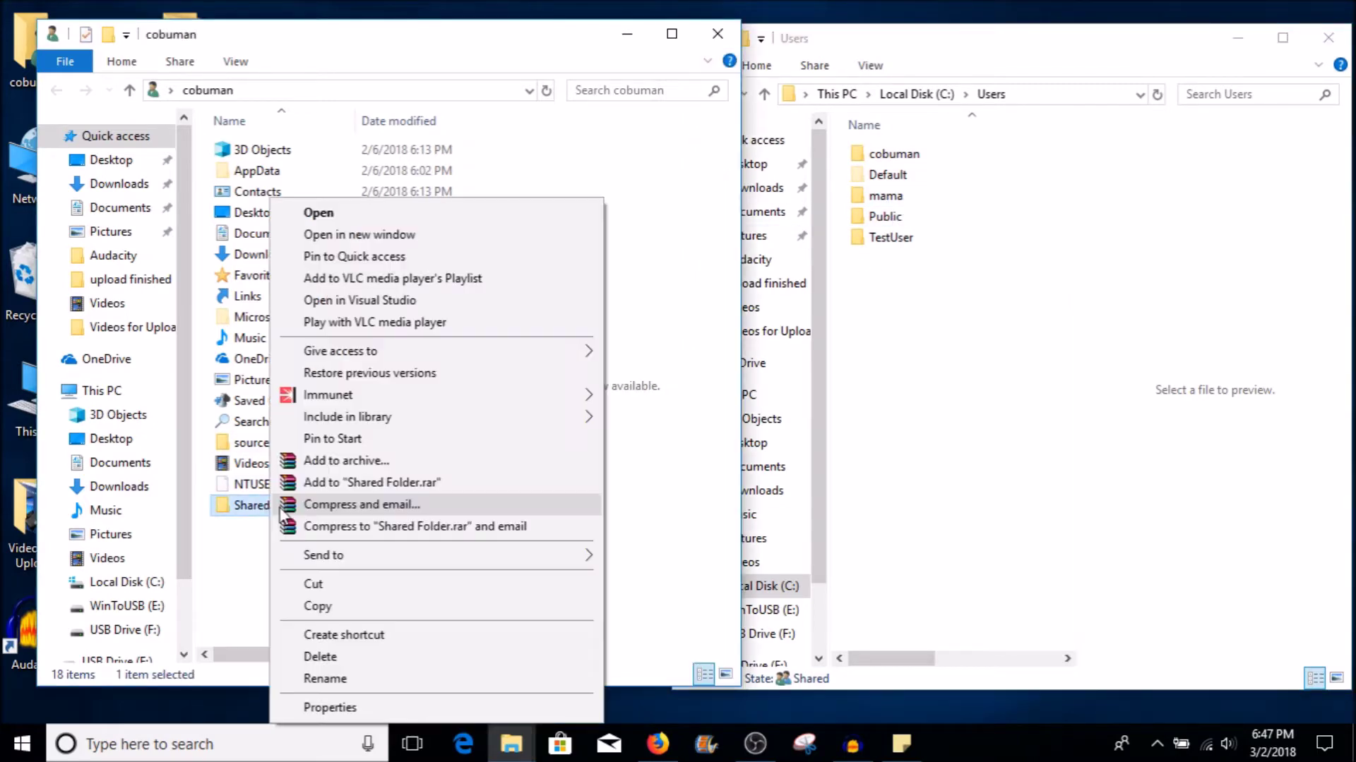
right_click(223, 506)
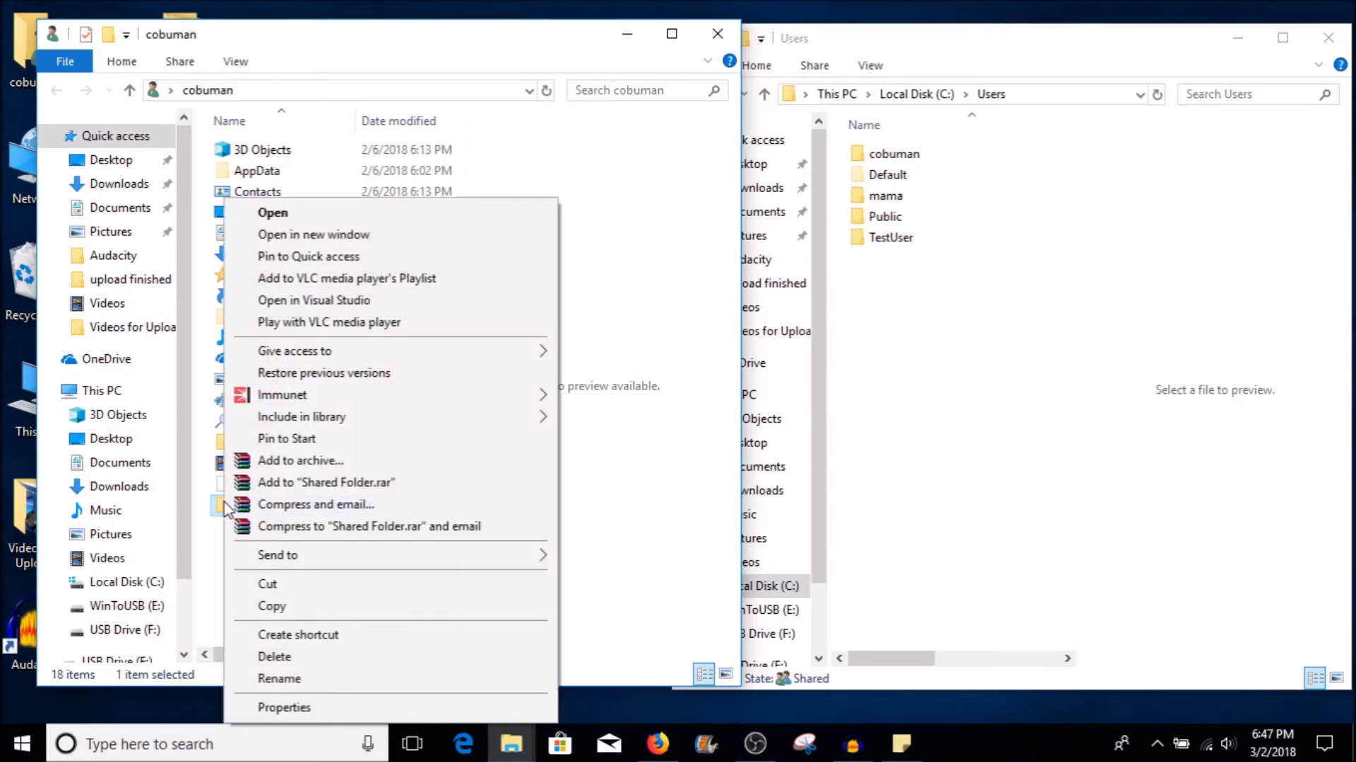
click(297, 708)
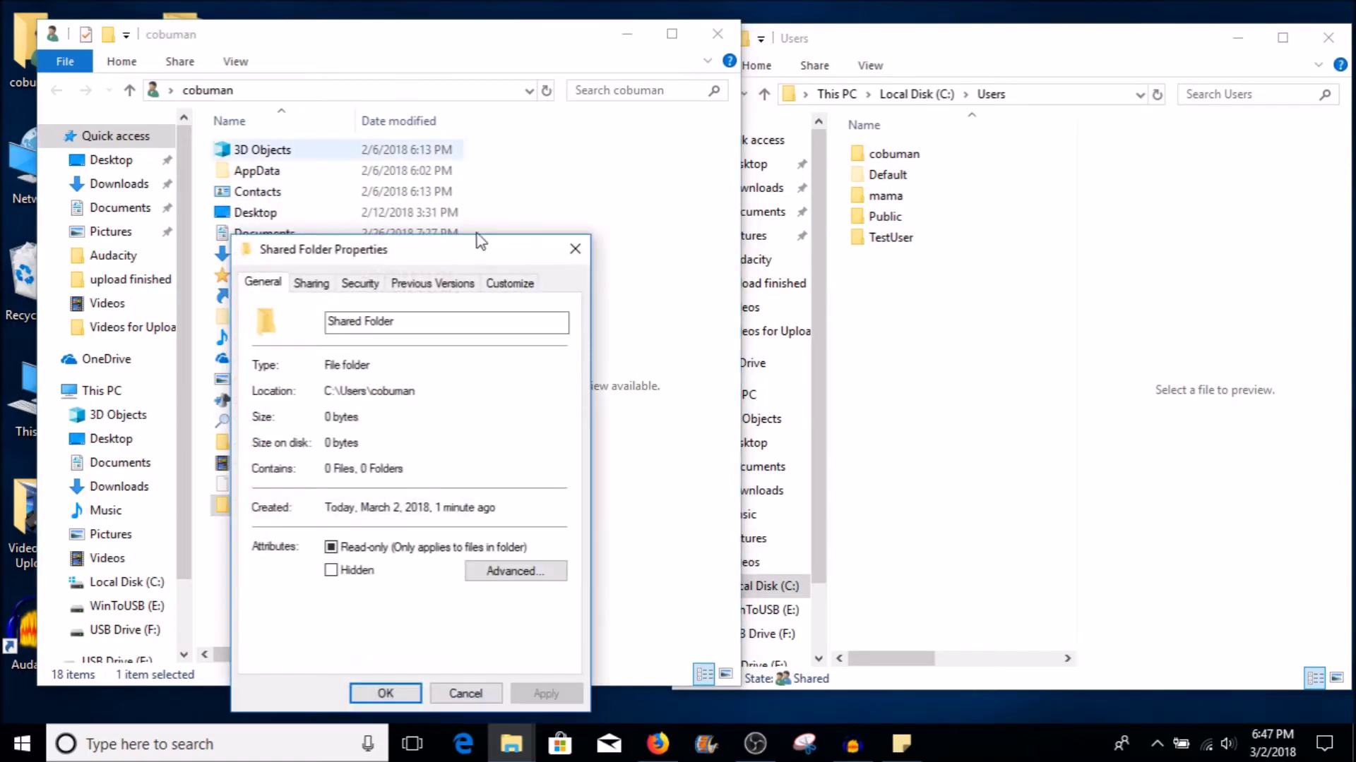
drag(441, 260, 385, 143)
click(305, 166)
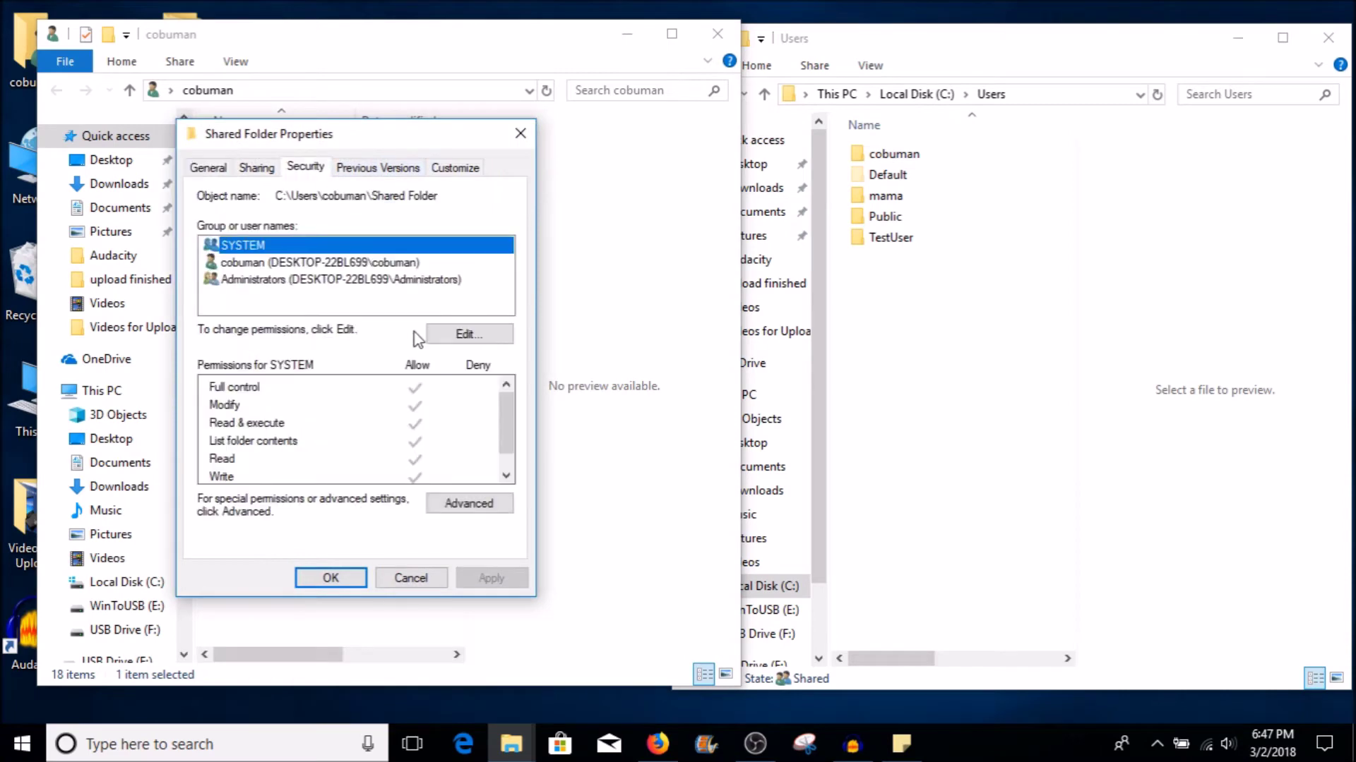
Review the SYSTEM, owner account and Administrators permissions, then bring the Users window forward
click(357, 263)
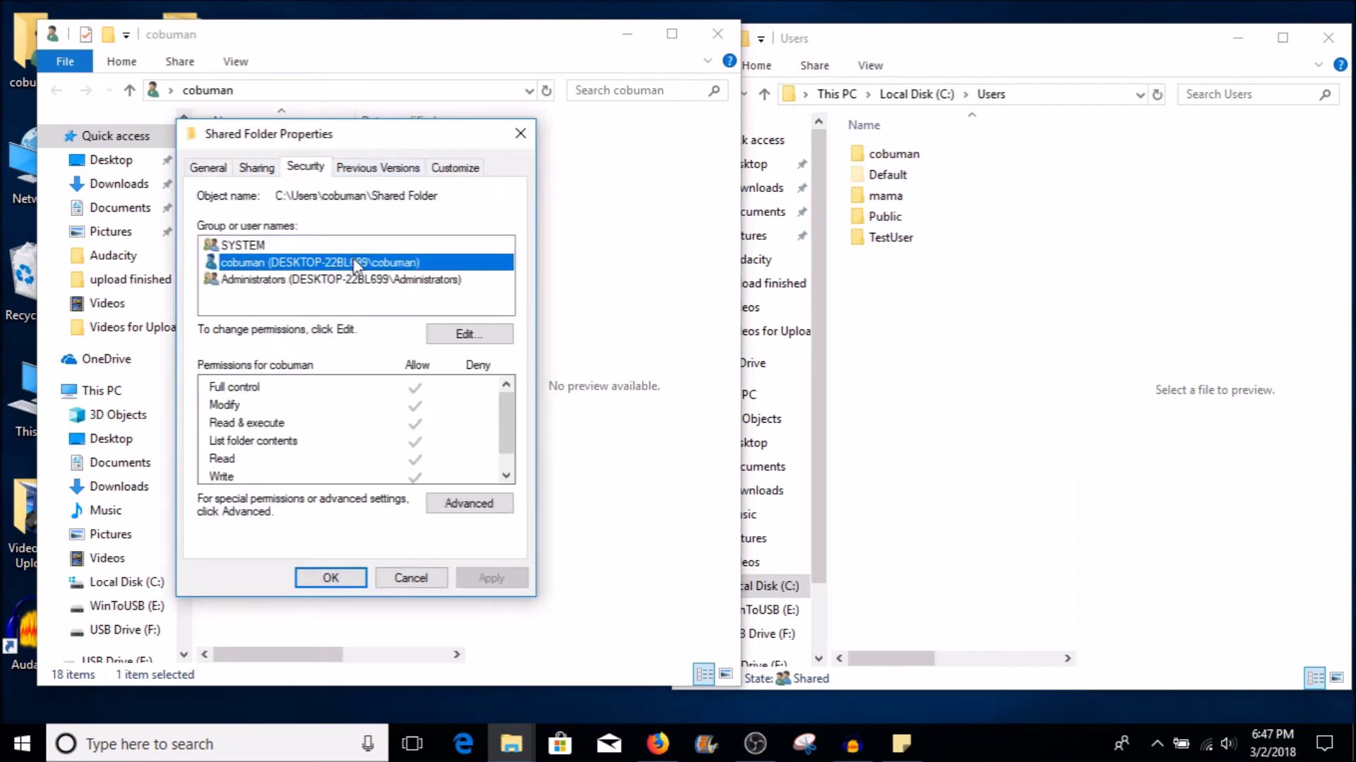
click(277, 251)
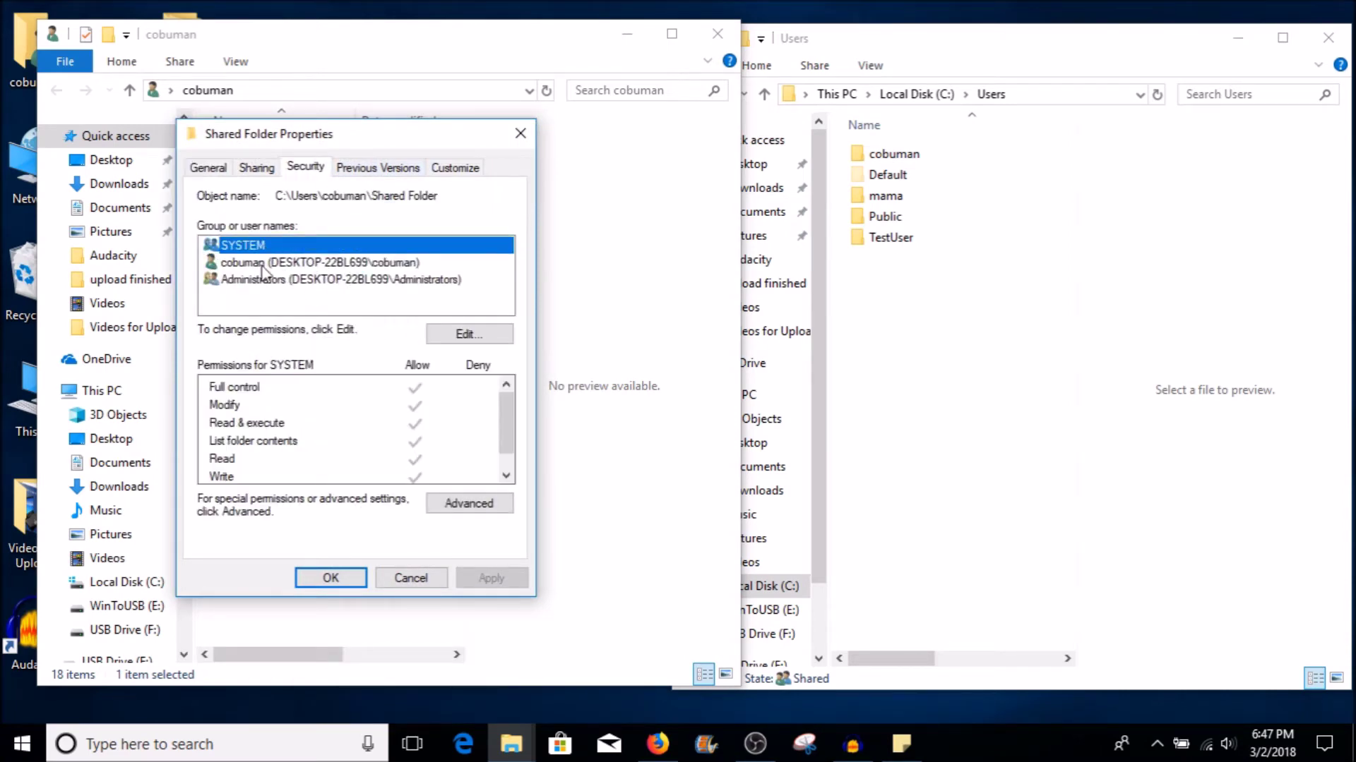
click(266, 268)
click(365, 280)
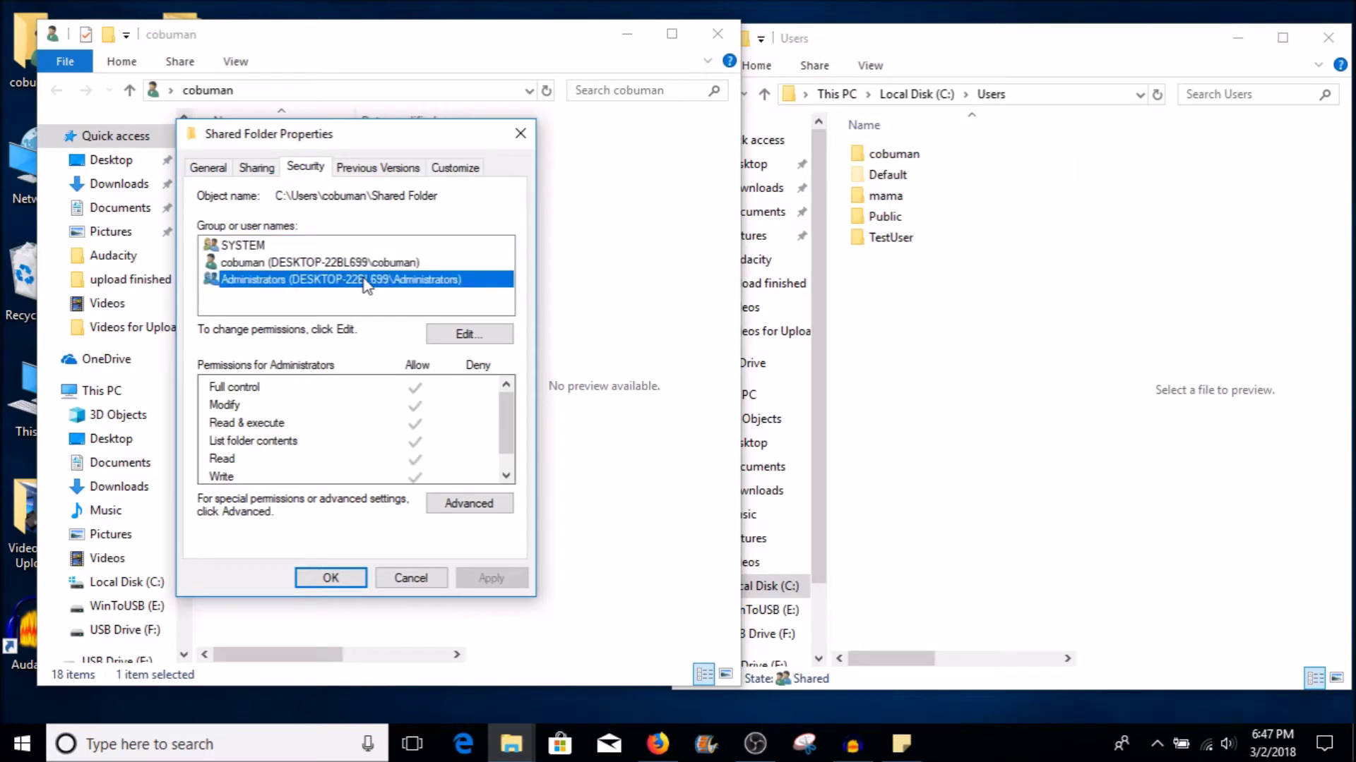
click(352, 263)
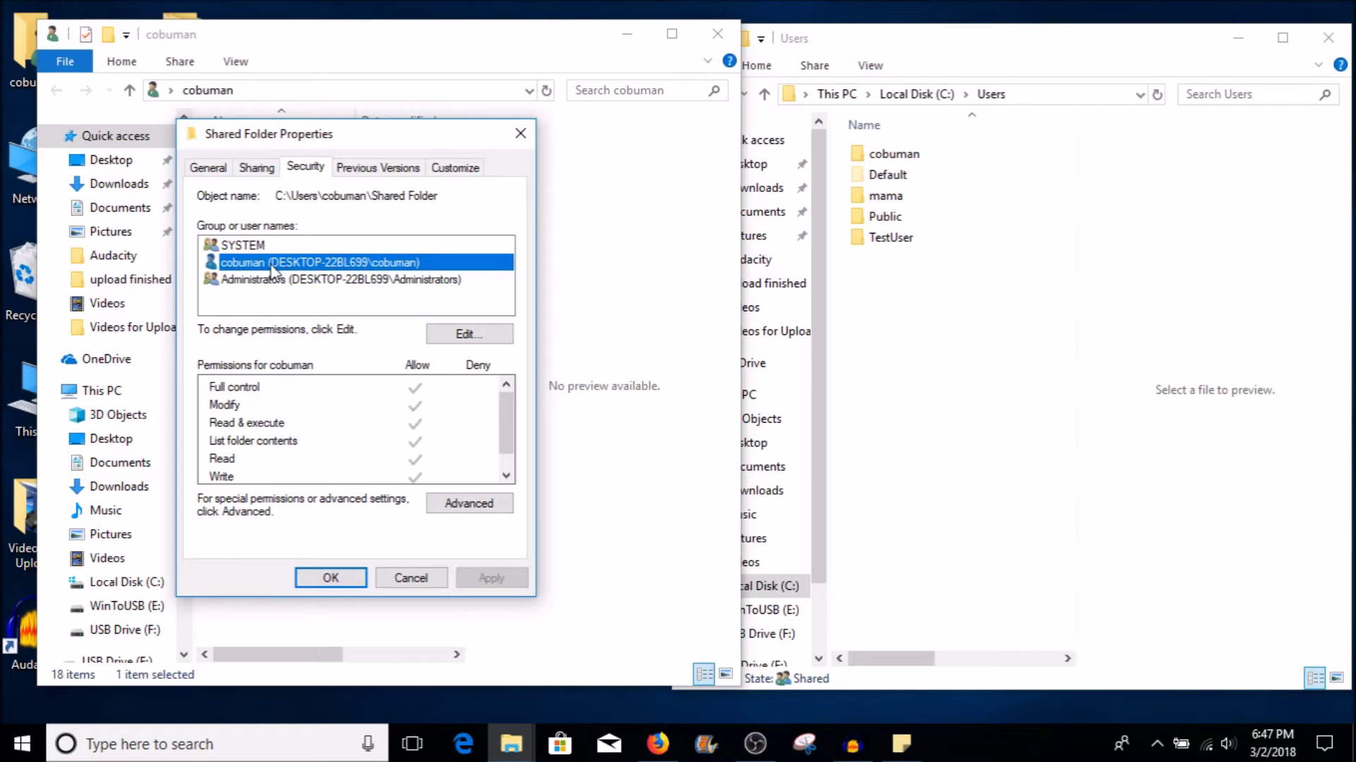
drag(409, 134, 584, 84)
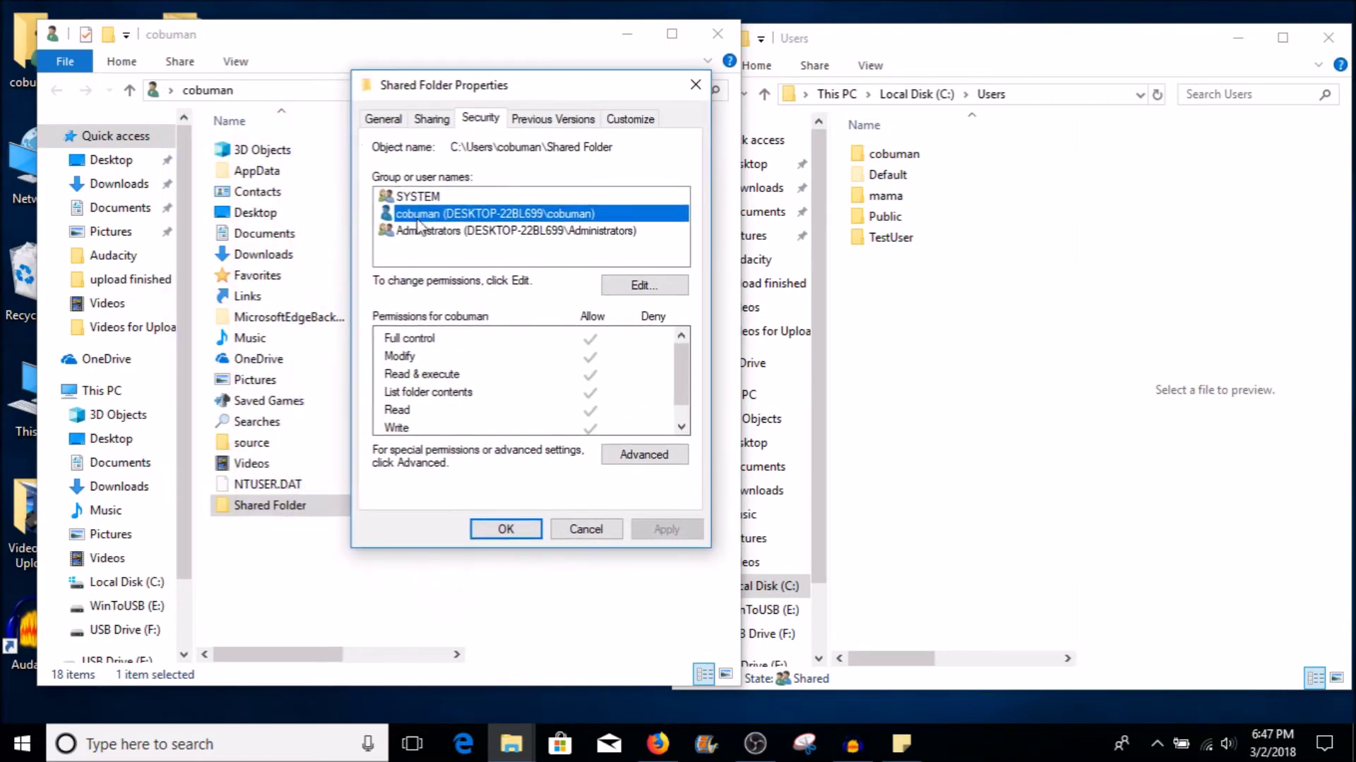
drag(537, 80, 501, 101)
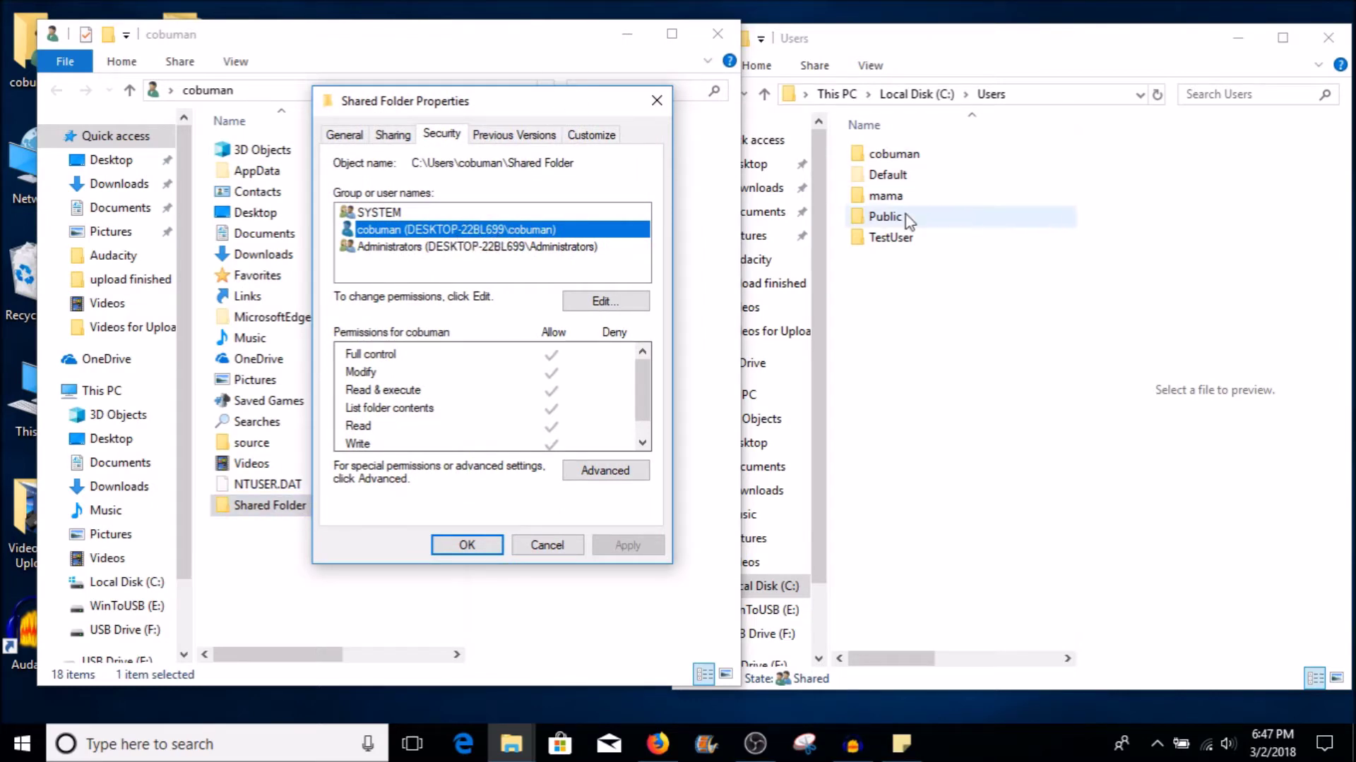
click(891, 197)
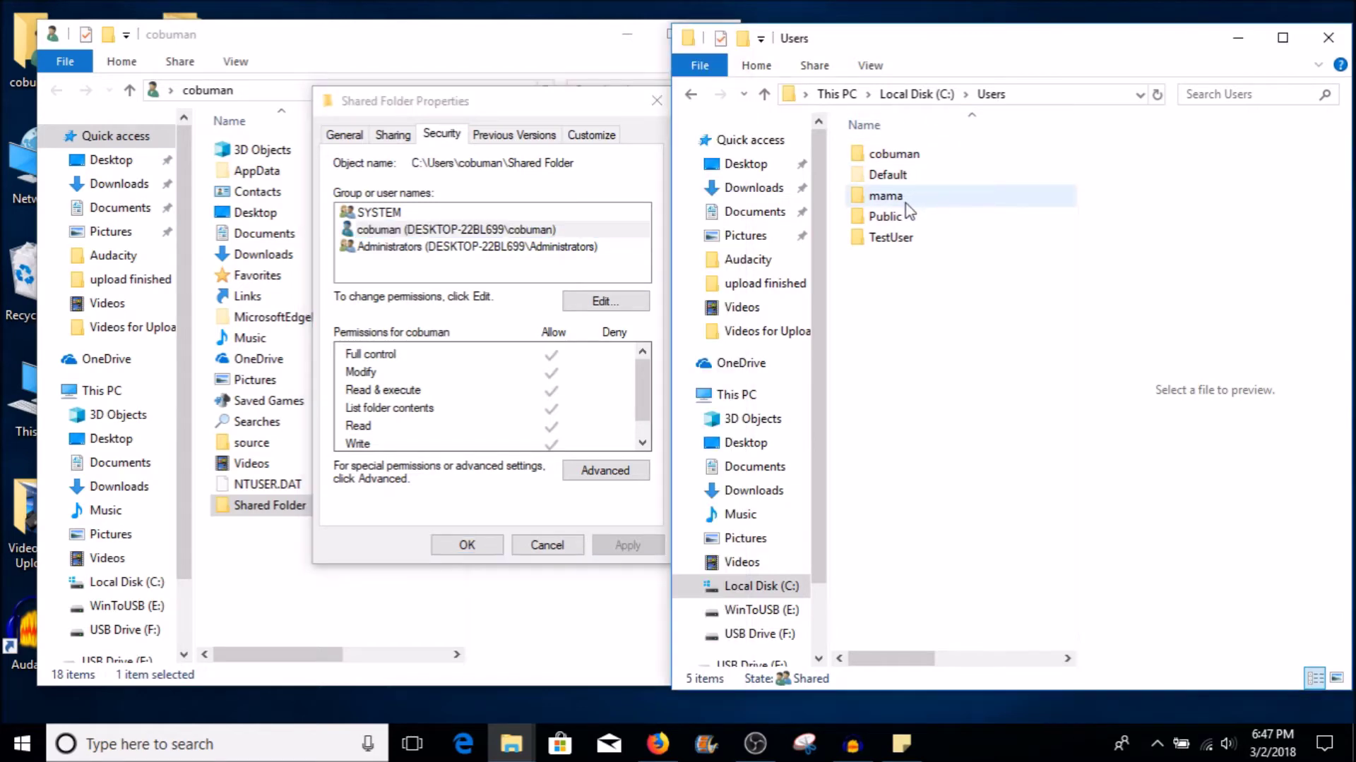
Browse the owner's profile and Shared Folder in the right window, return to Users, and close Properties
click(898, 247)
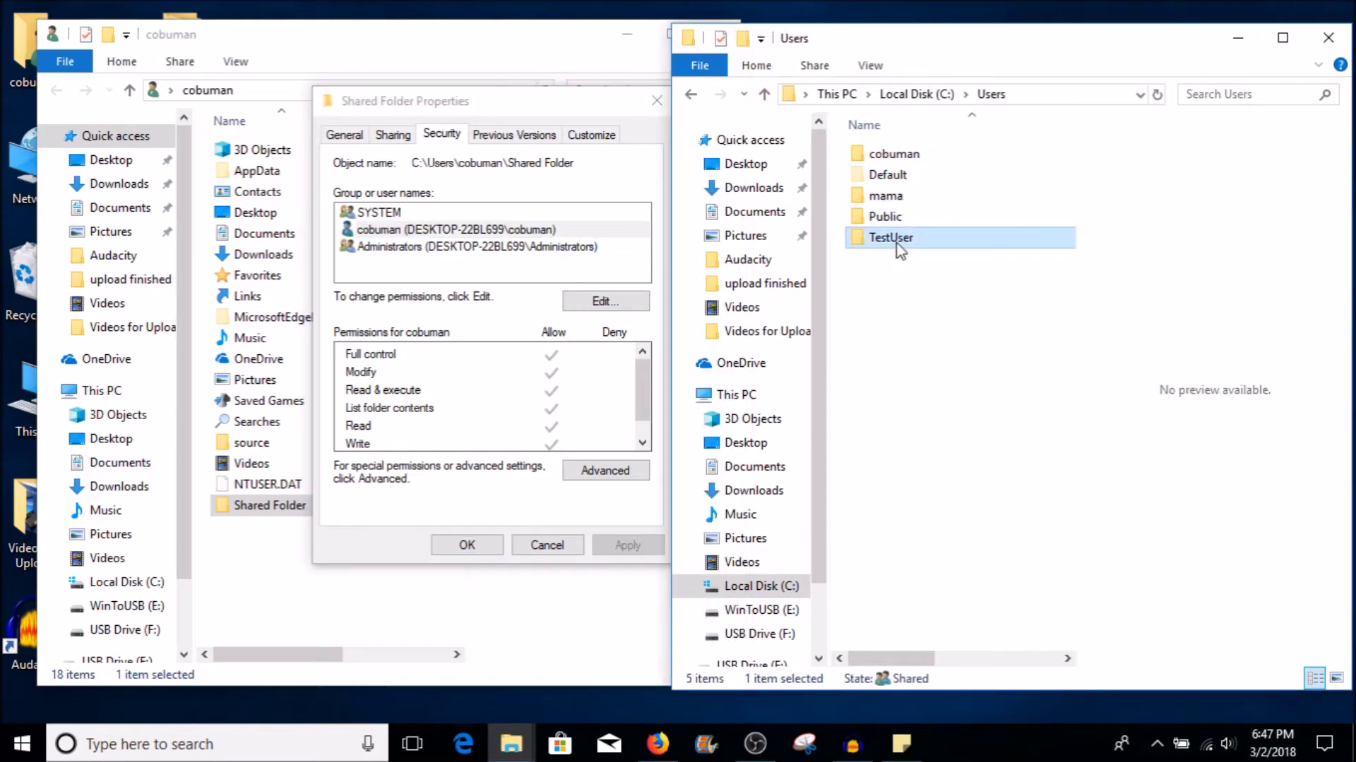
double_click(893, 155)
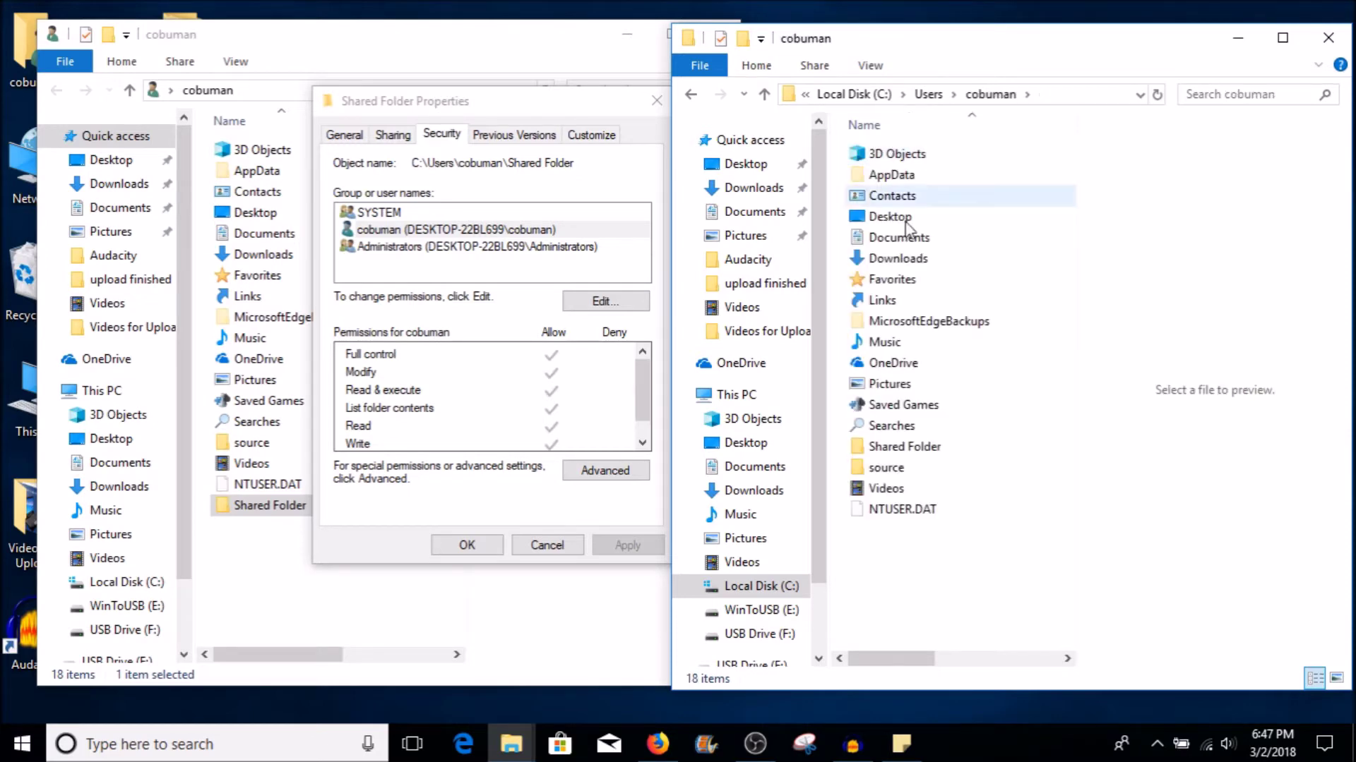
double_click(920, 451)
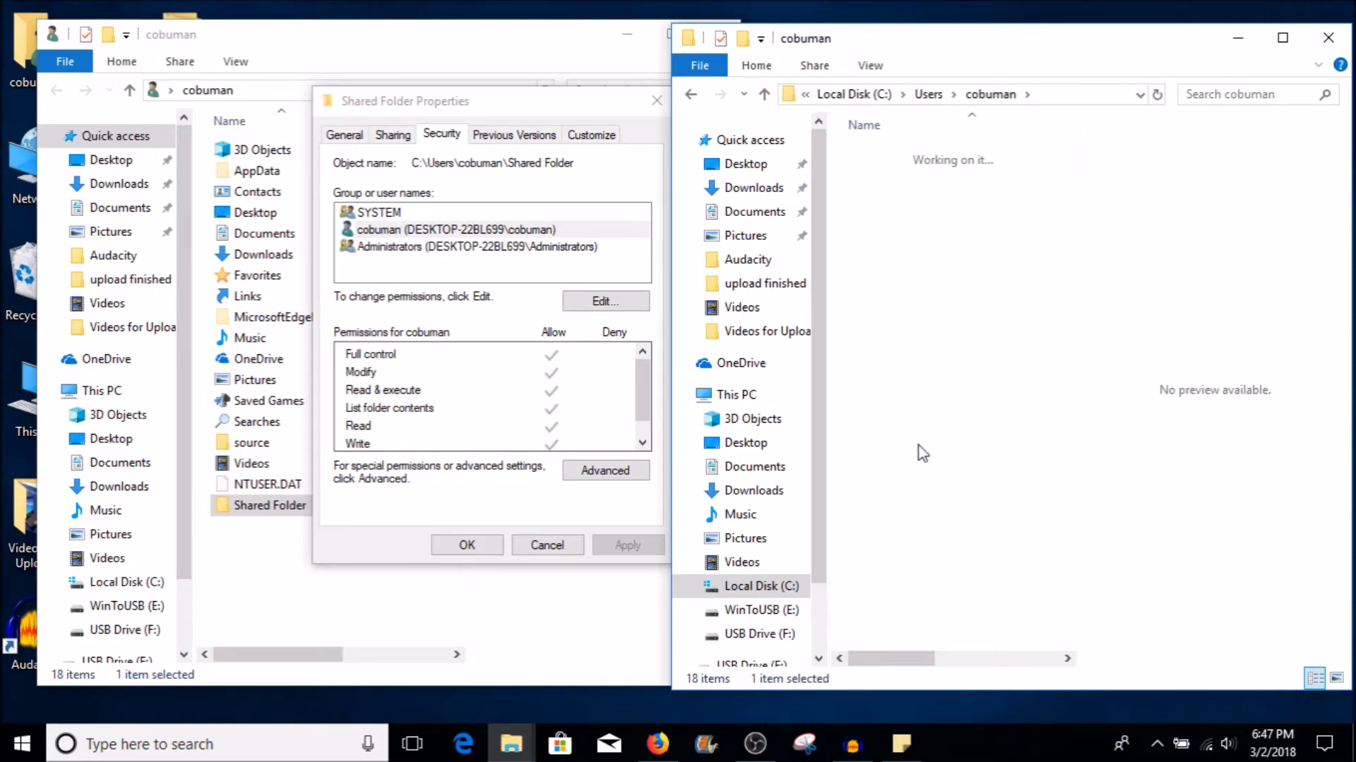
click(691, 97)
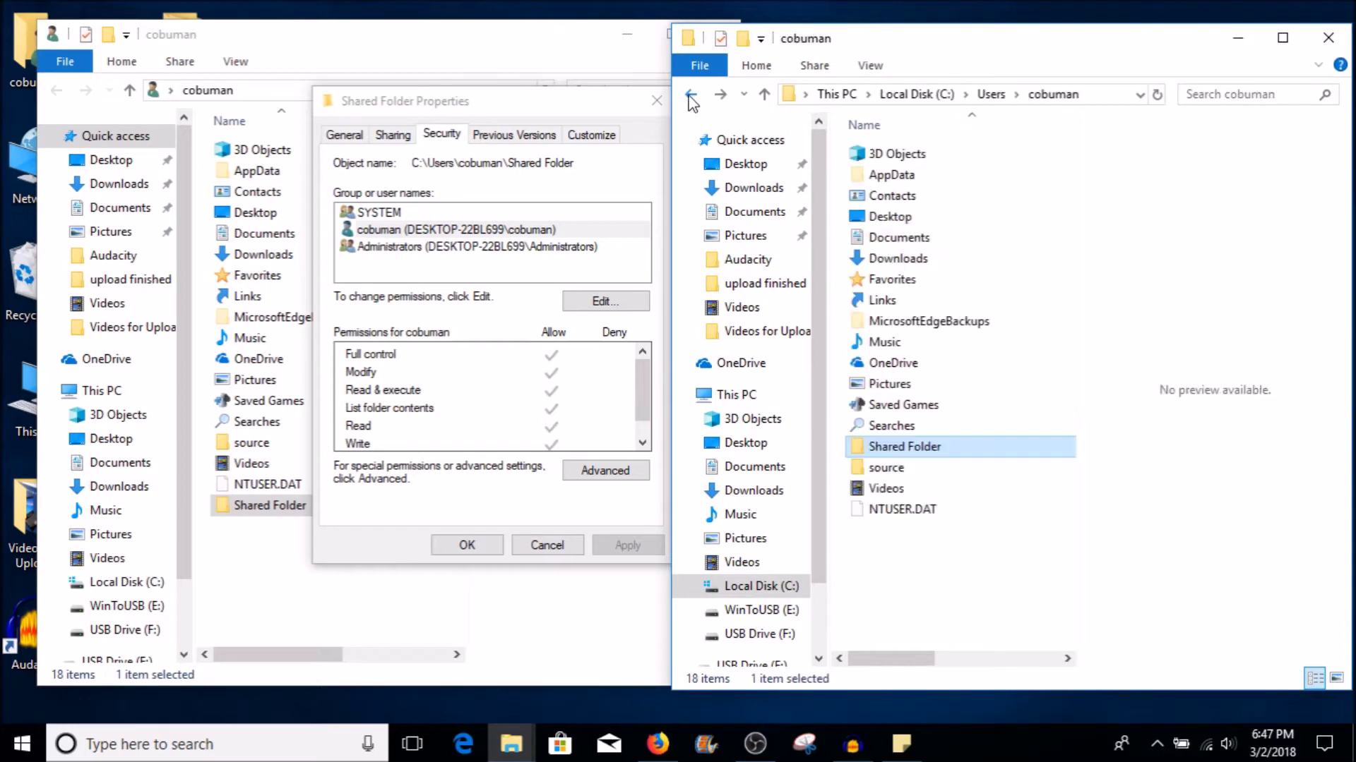
click(691, 98)
drag(537, 112, 466, 108)
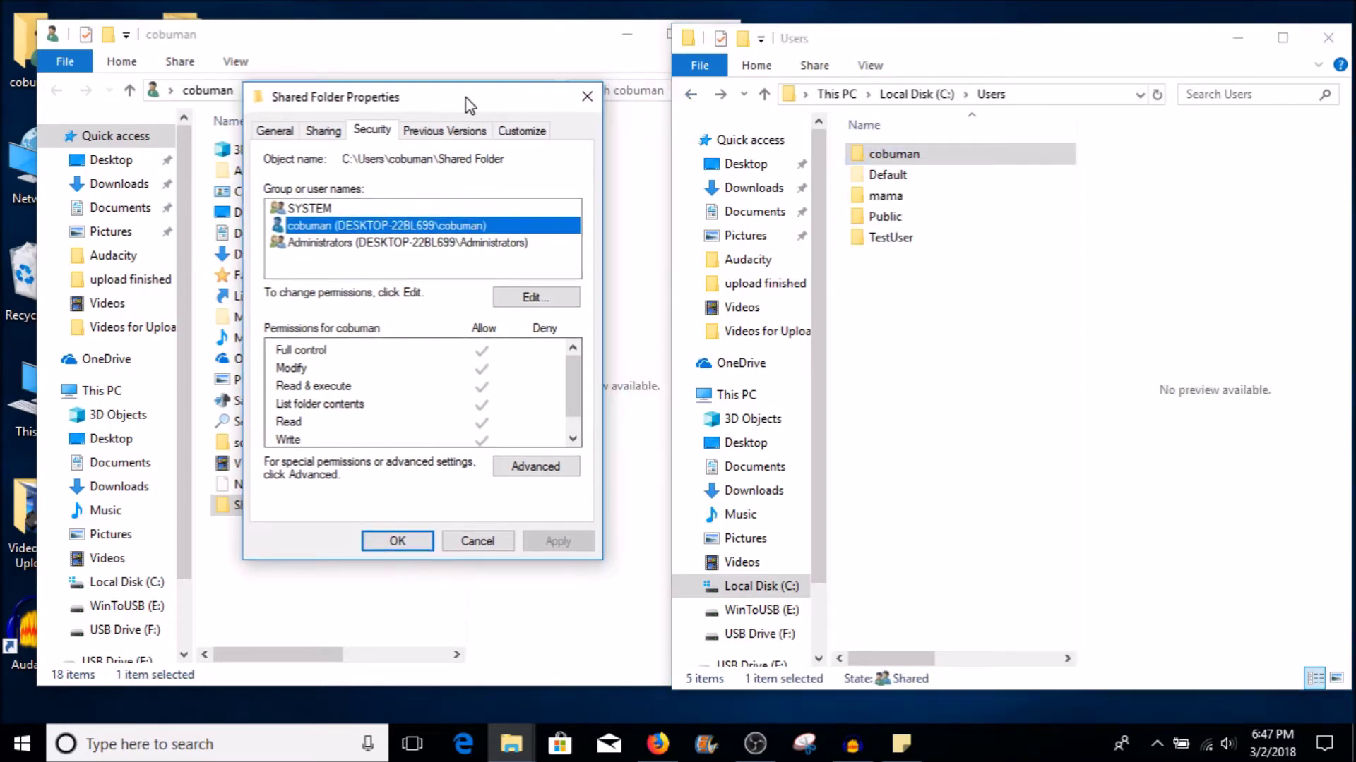
click(892, 239)
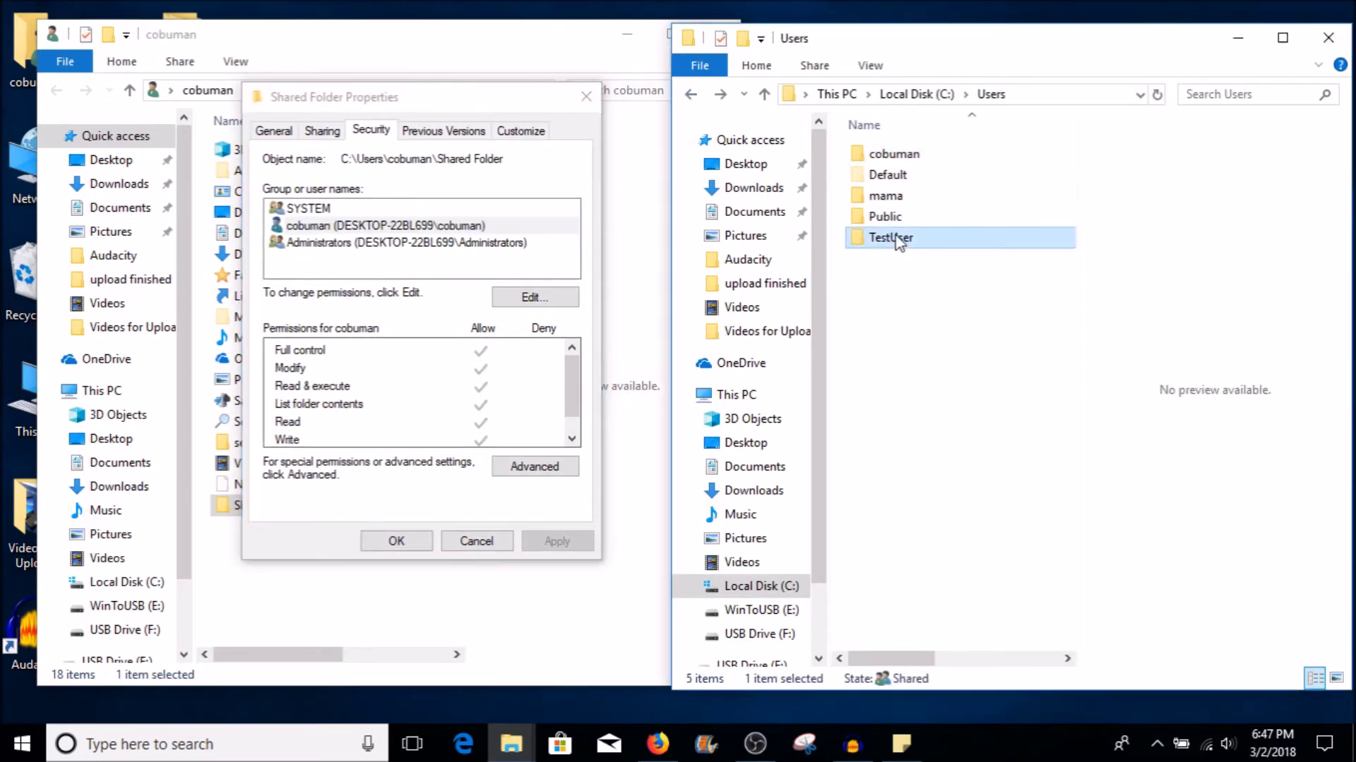
drag(397, 103, 385, 131)
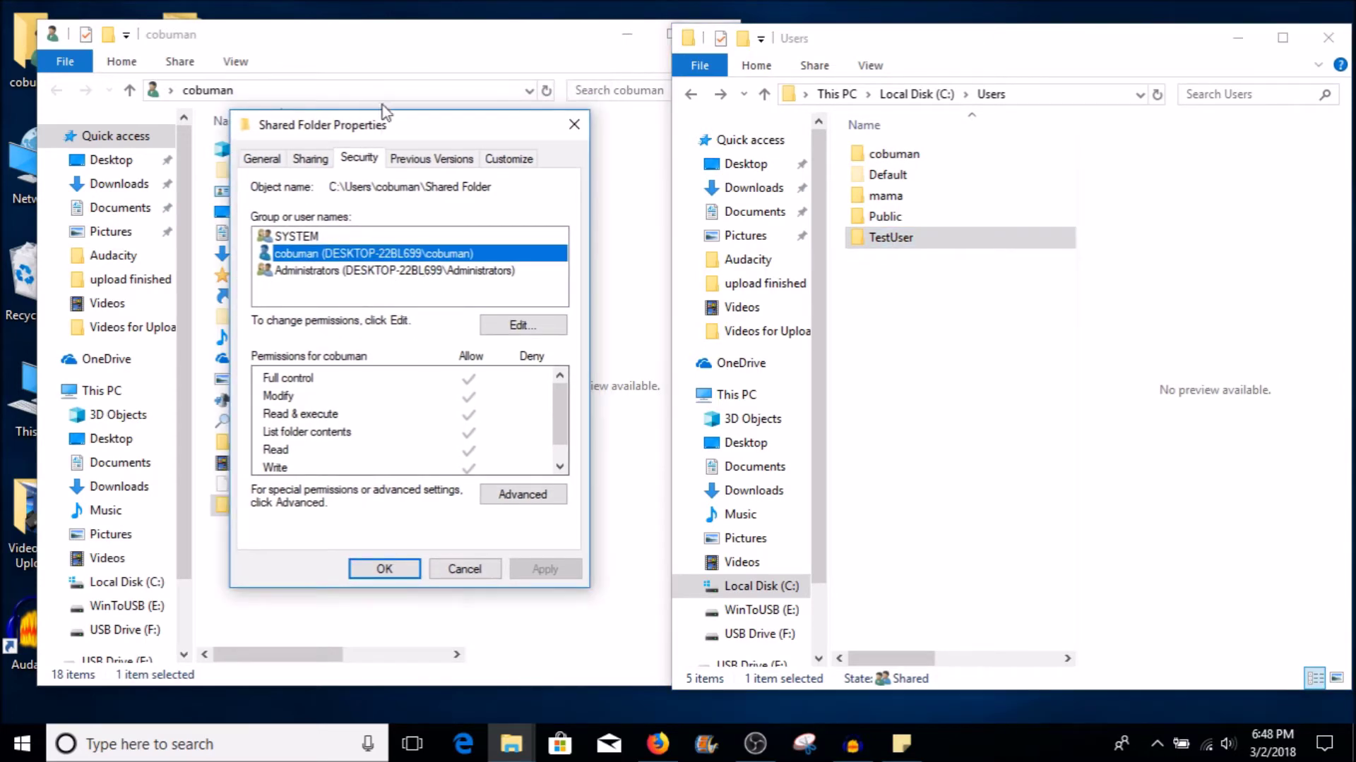
click(571, 125)
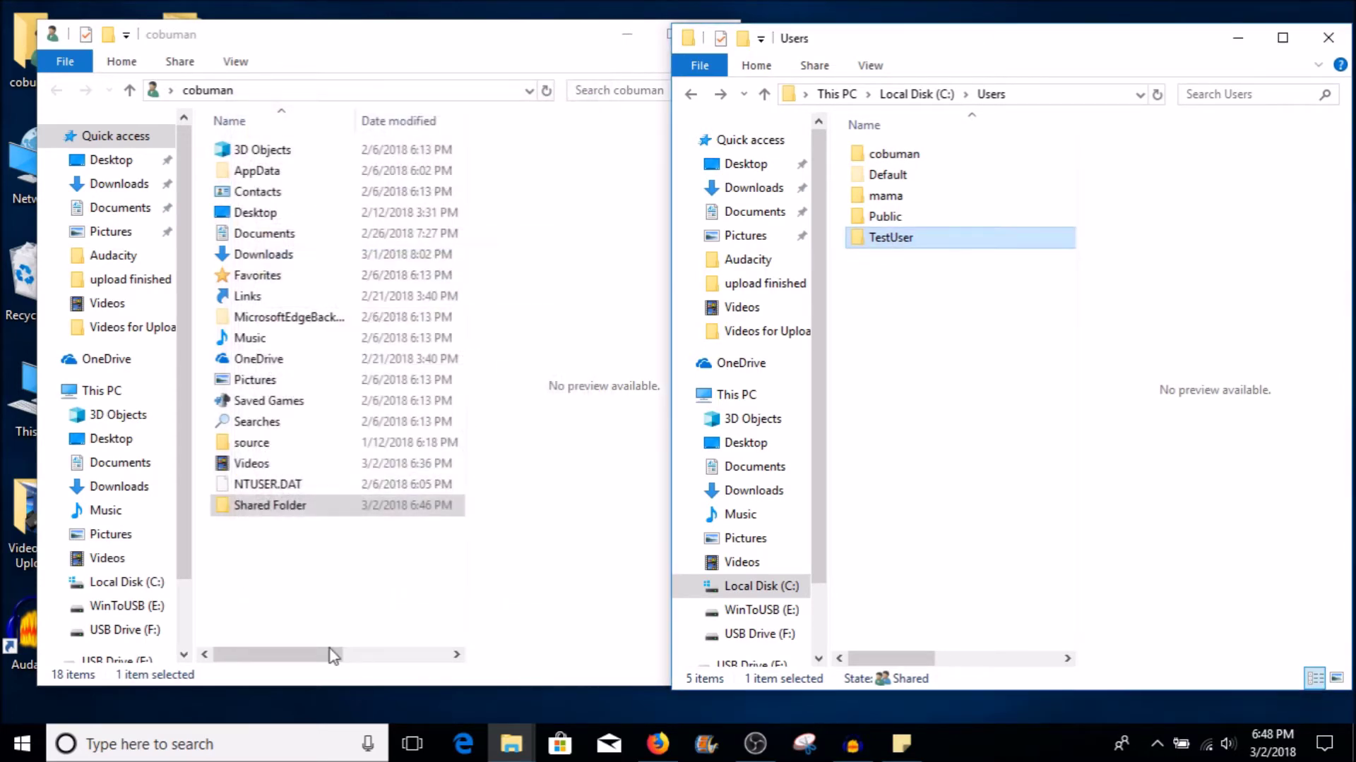
Open Shared Folder's Properties and its editable Permissions window from the Security tab
click(281, 595)
click(272, 507)
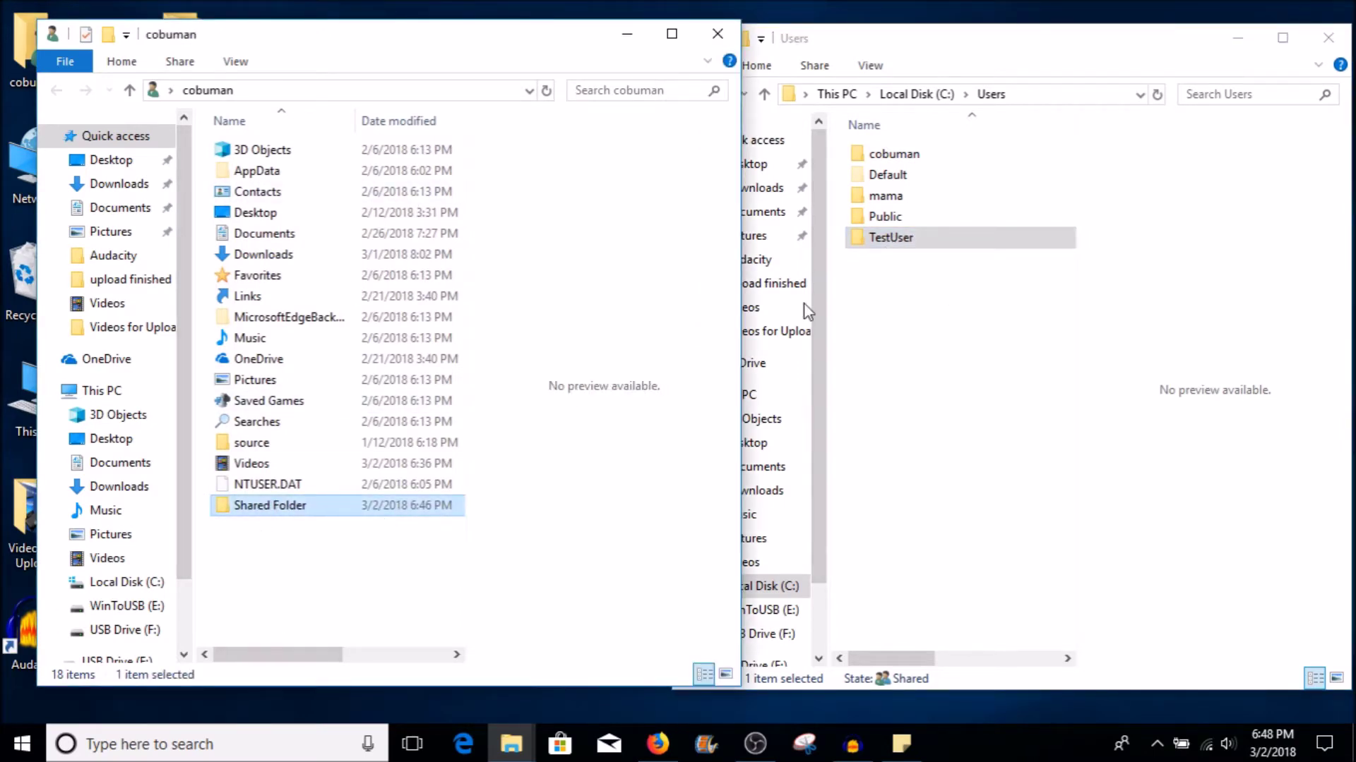
right_click(273, 509)
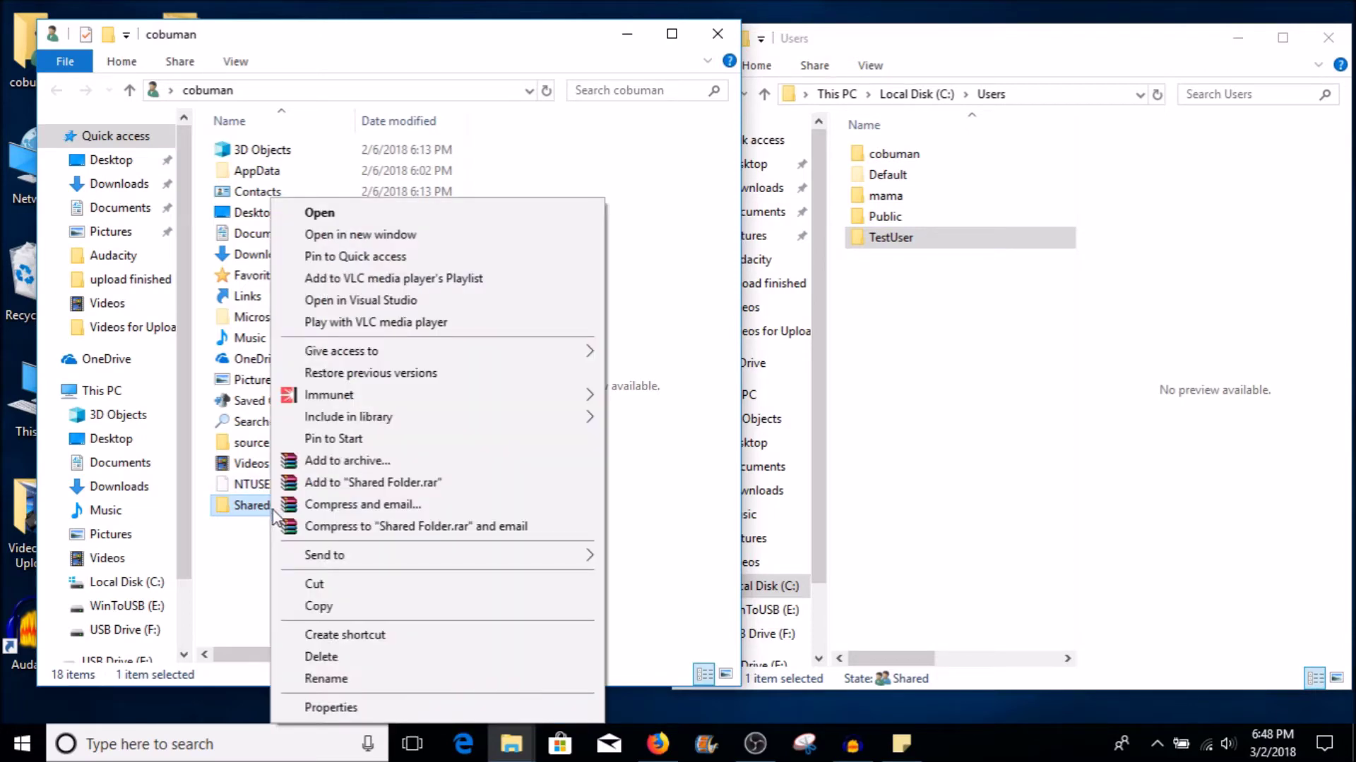
click(332, 706)
click(402, 281)
drag(454, 257, 446, 106)
click(551, 303)
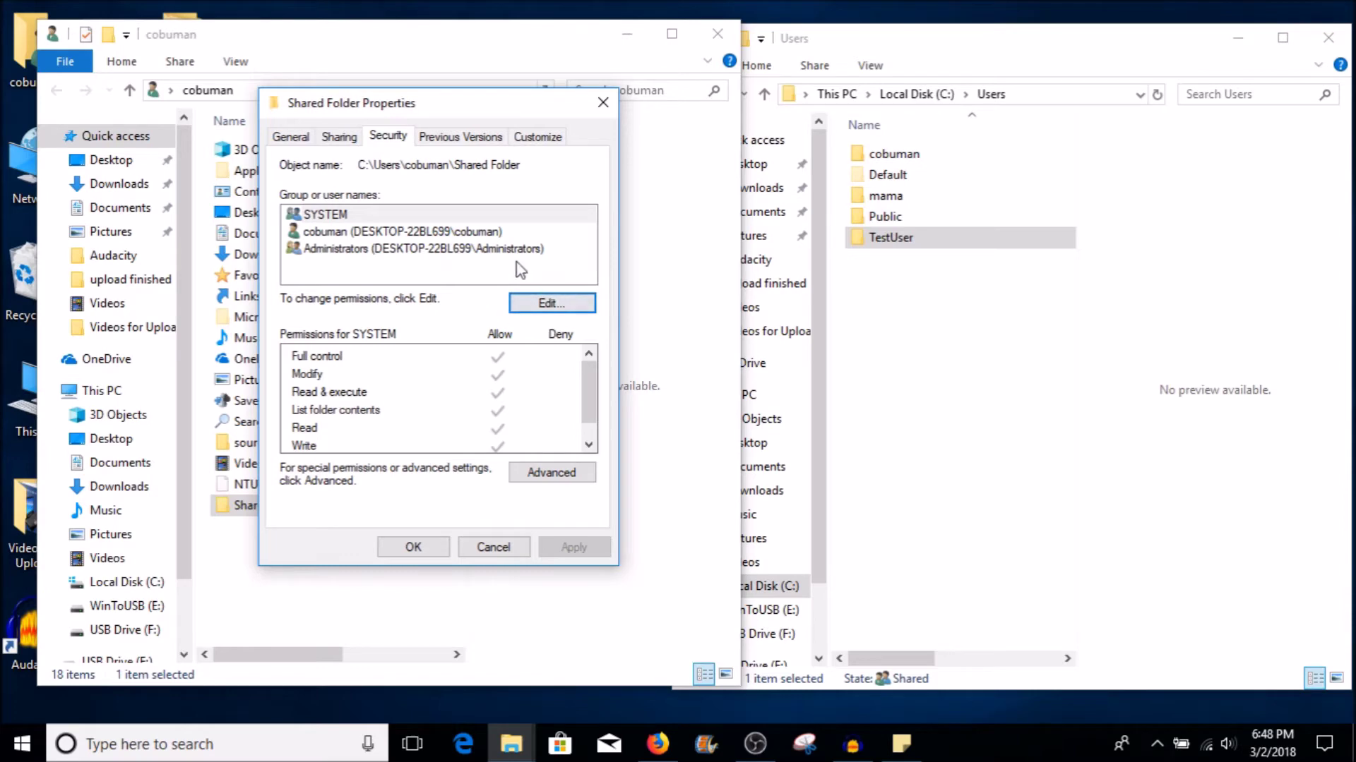
click(547, 305)
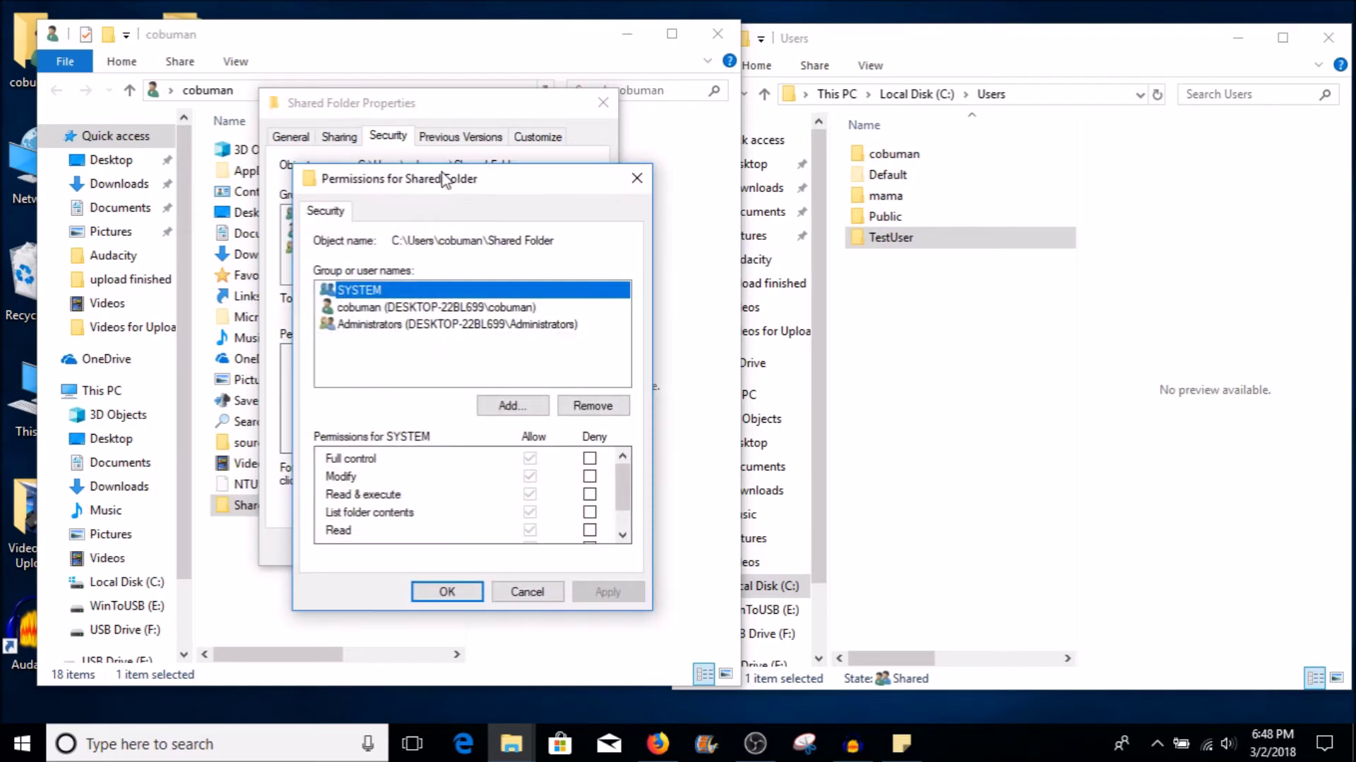
Review the SYSTEM, owner and Administrators entries, then start adding a new user
click(513, 330)
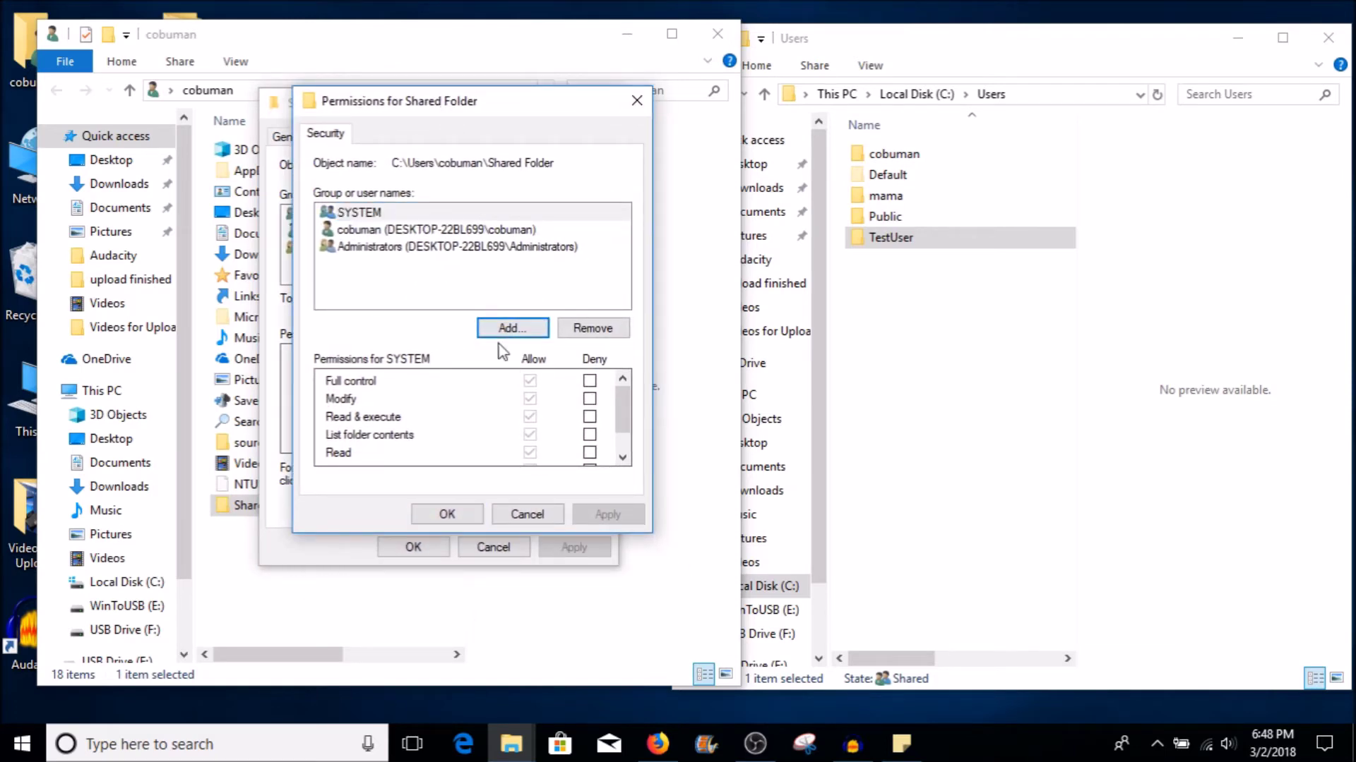
click(403, 230)
click(403, 247)
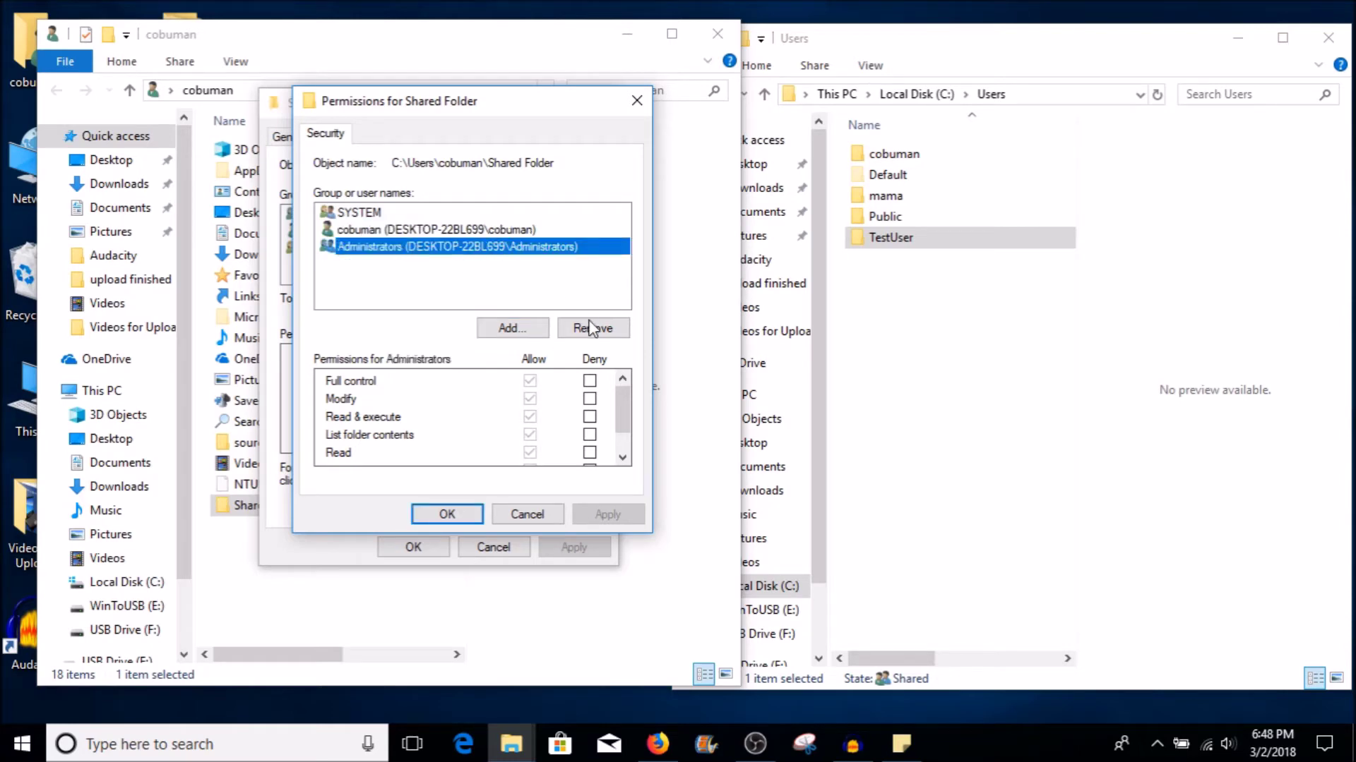
click(387, 213)
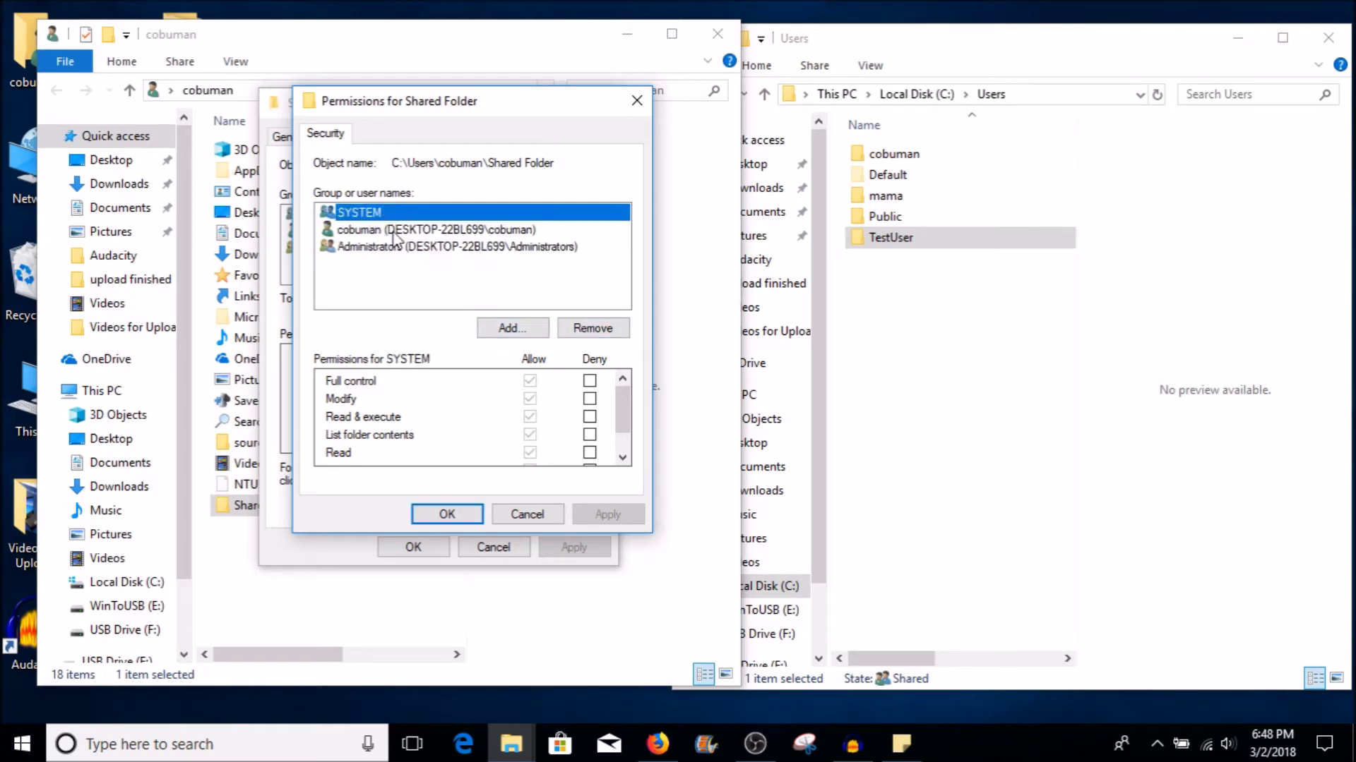
click(397, 231)
click(401, 249)
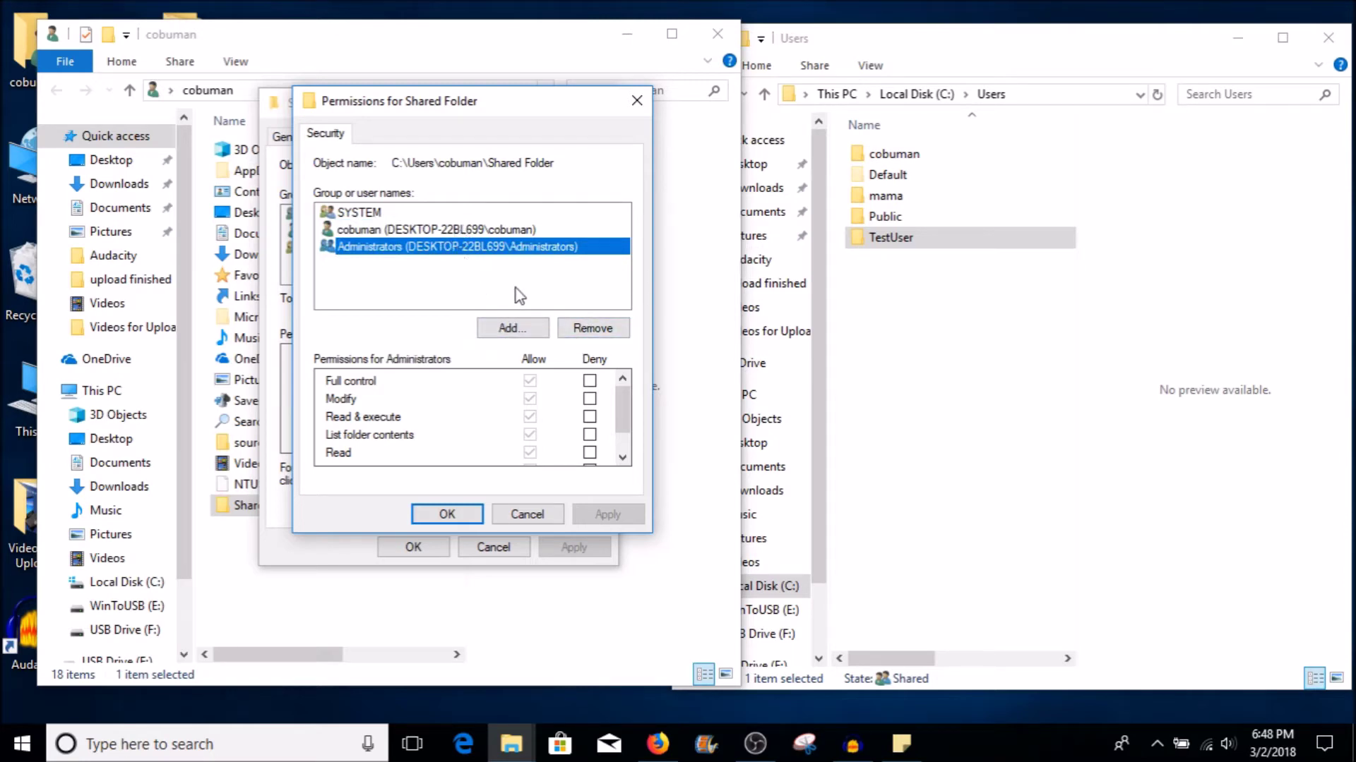
click(514, 333)
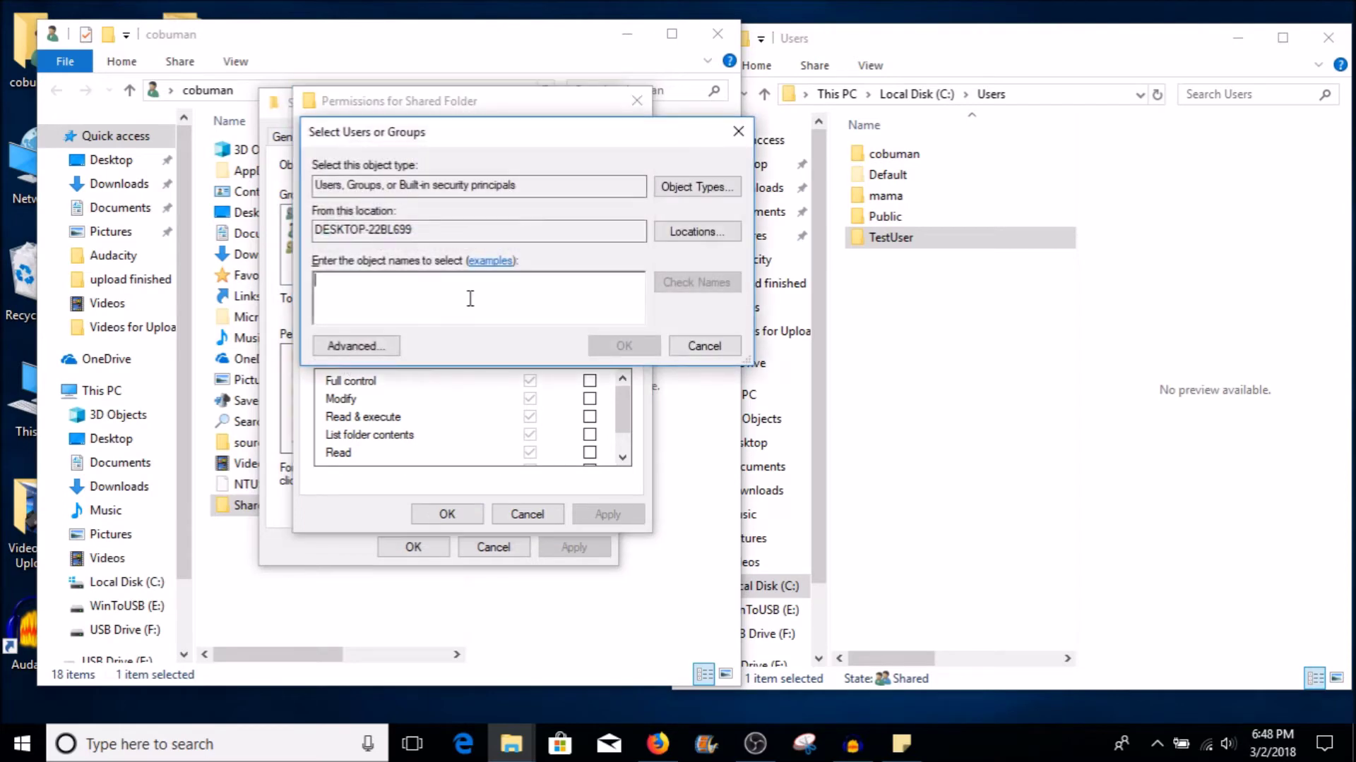
Enter 'test', resolve it to TestUser with Check Names, and add TestUser to the permissions list
text(testuser)
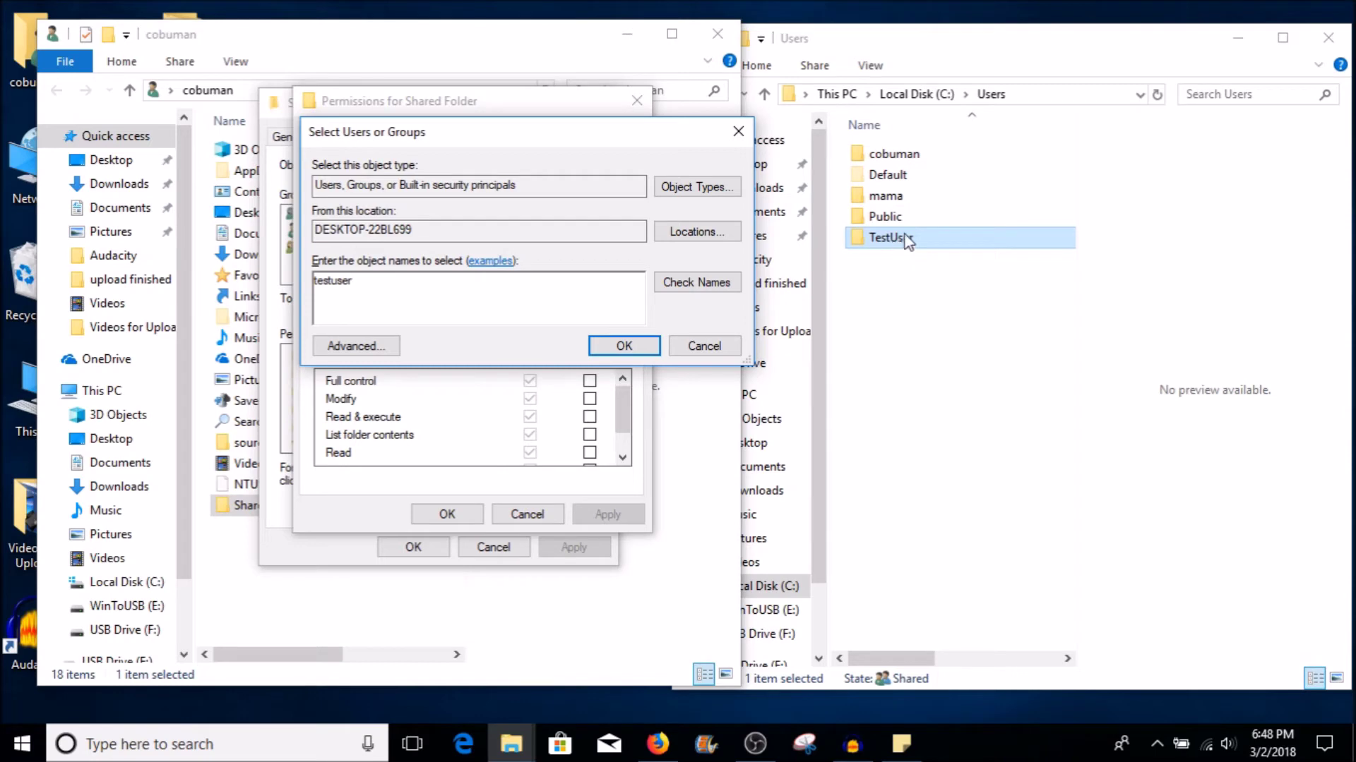
click(703, 290)
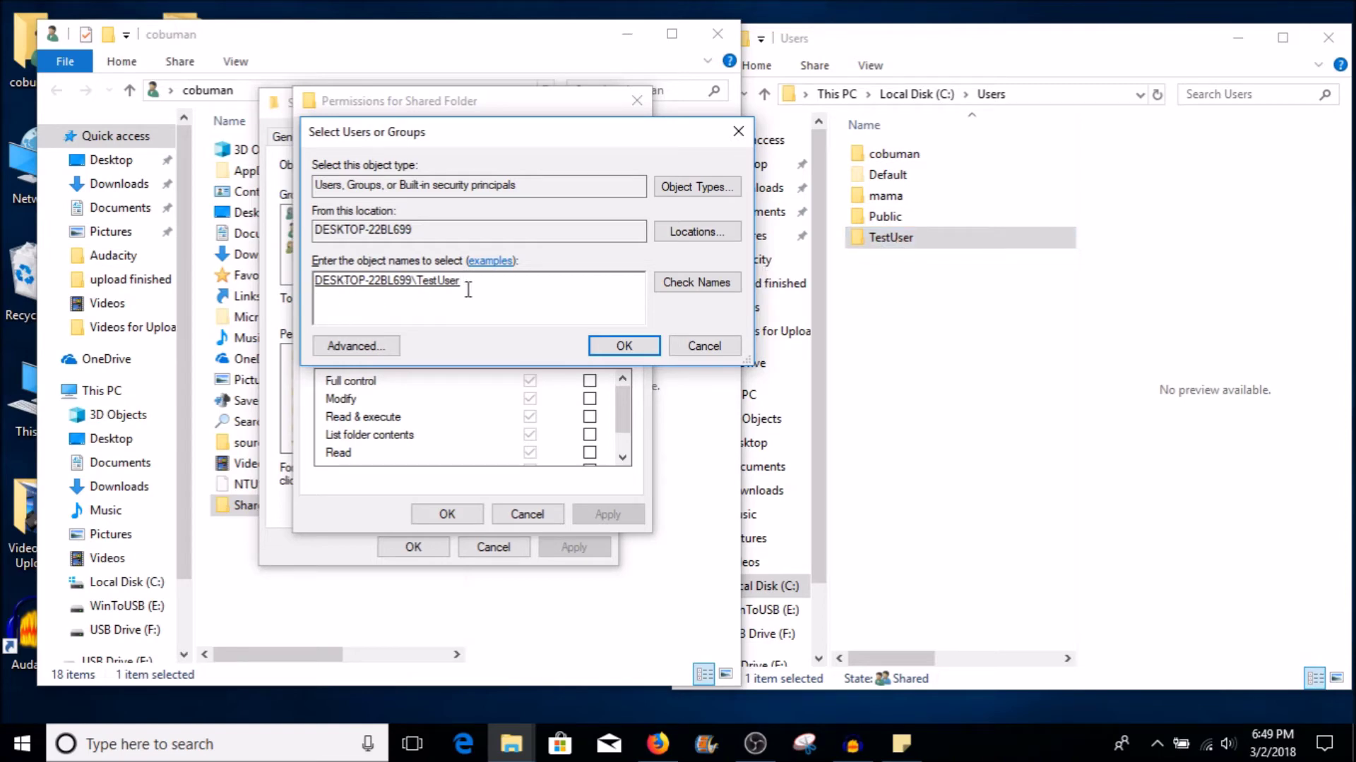
double_click(410, 281)
drag(411, 281, 458, 318)
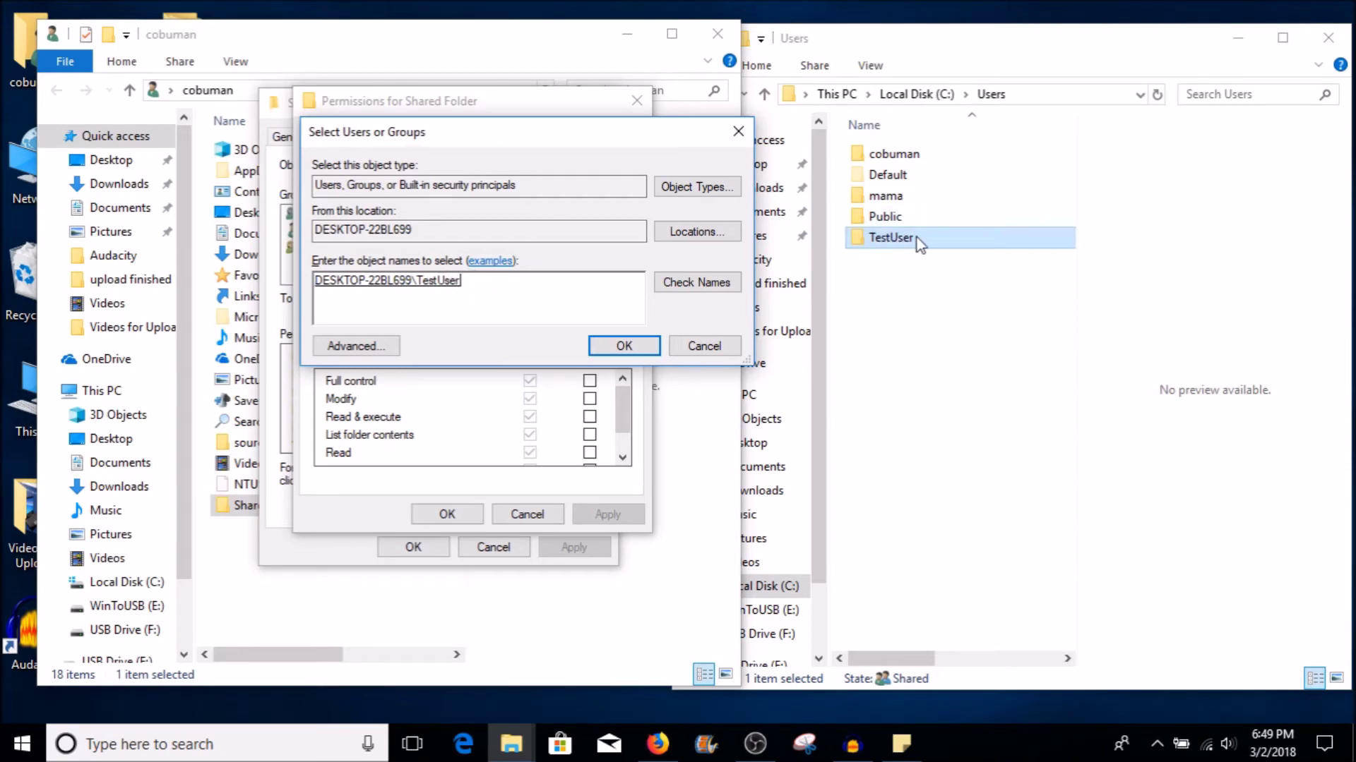
click(608, 347)
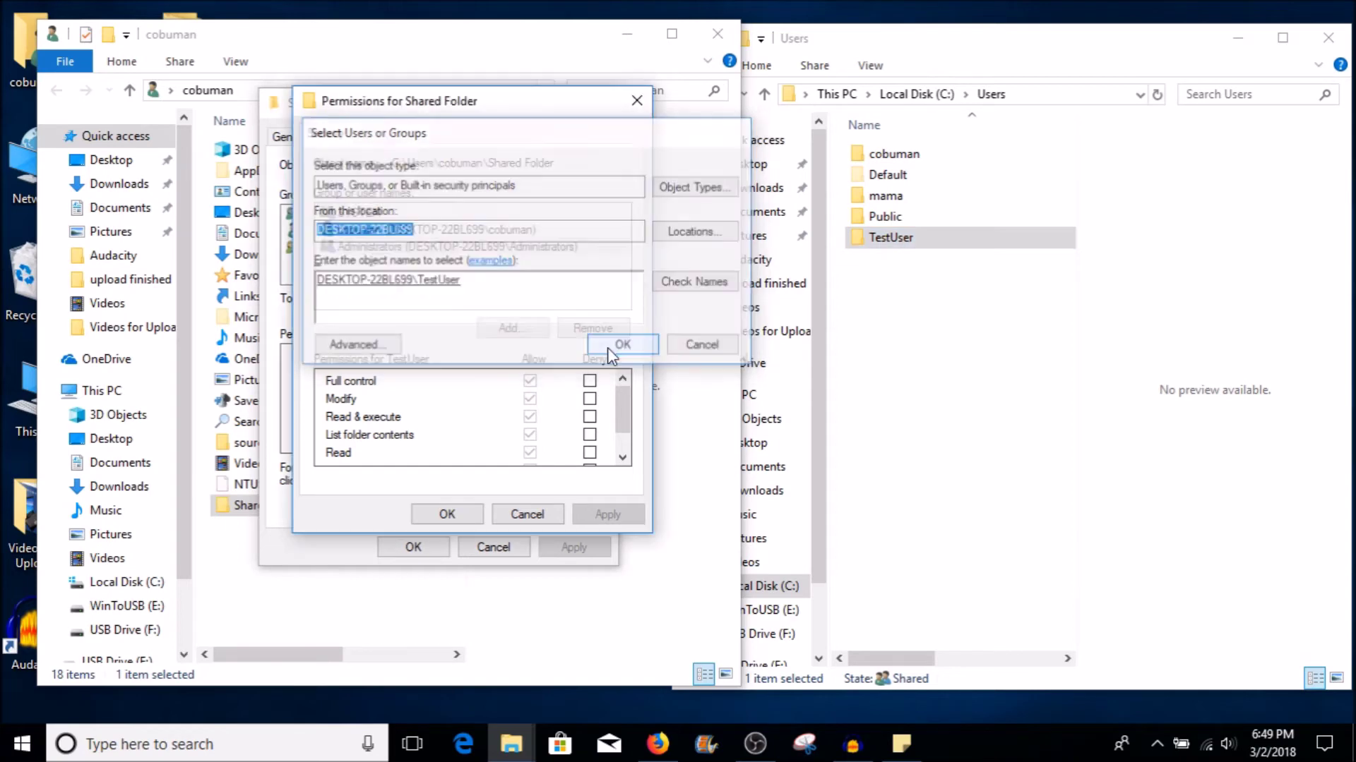
drag(618, 399, 621, 404)
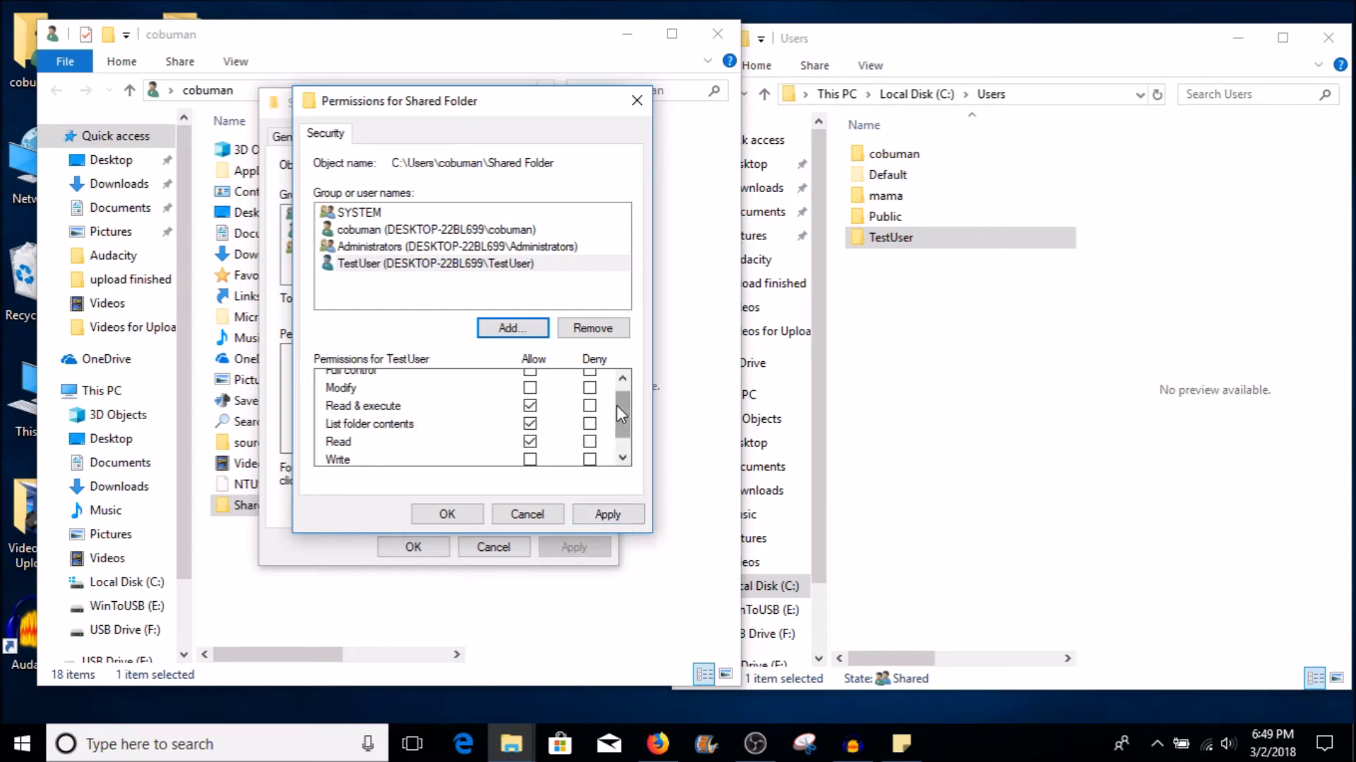
drag(617, 405, 619, 388)
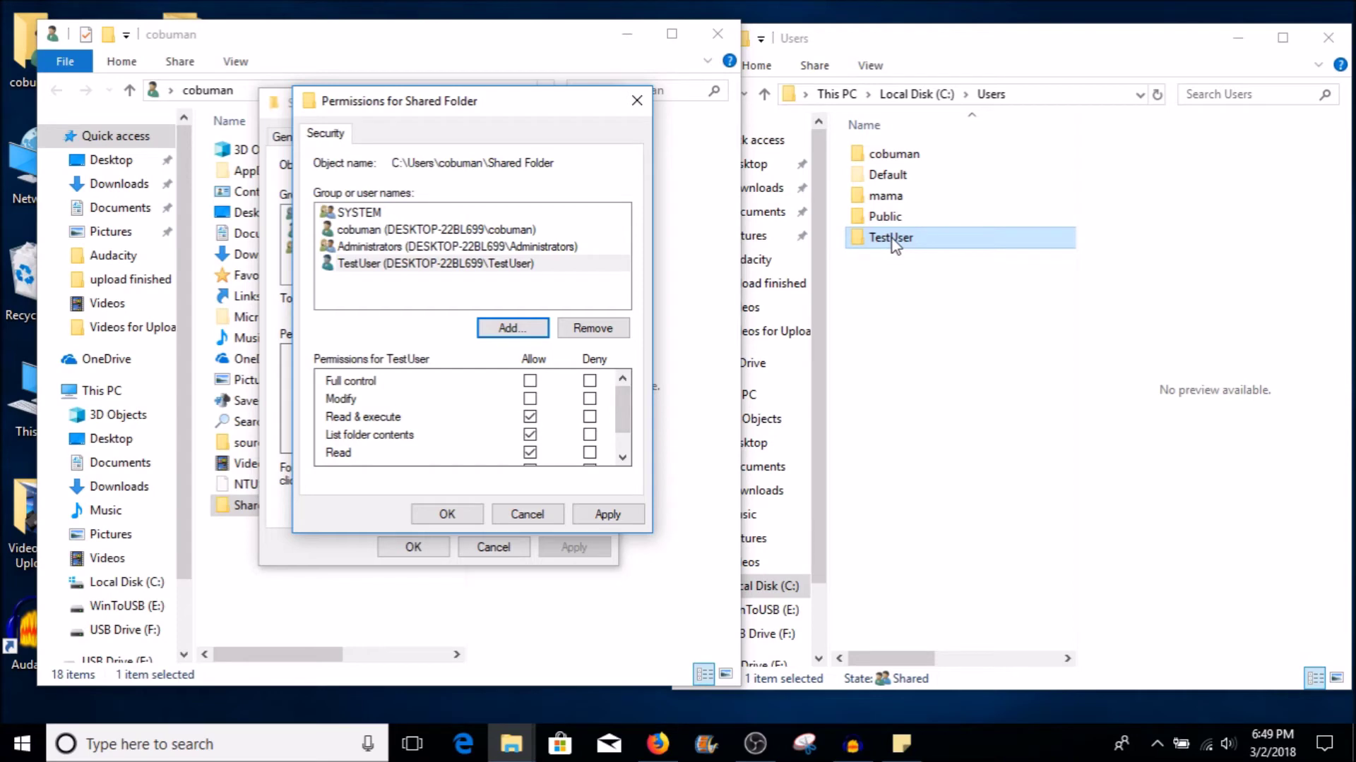
Browse into Shared Folder in the right window, then return to the owner's profile folder
click(887, 160)
double_click(887, 160)
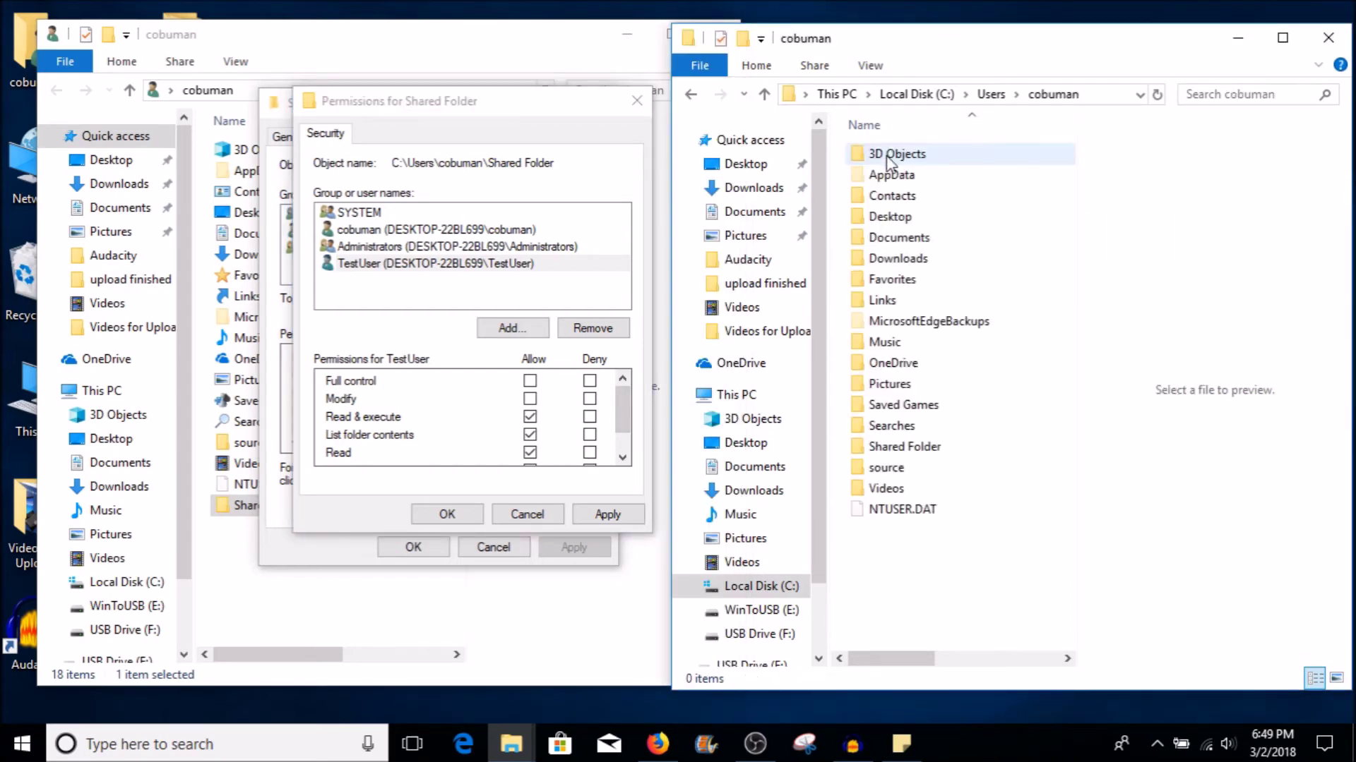
double_click(909, 450)
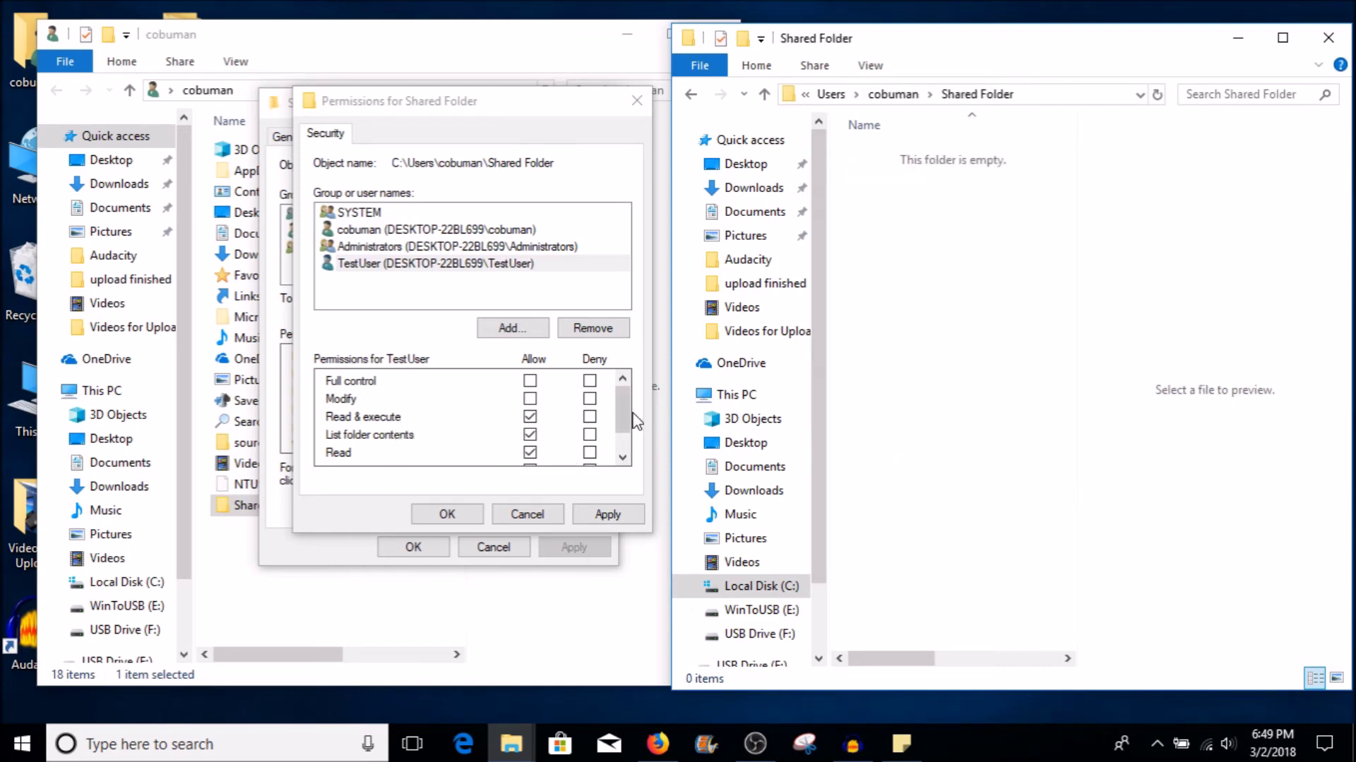
drag(627, 417, 627, 430)
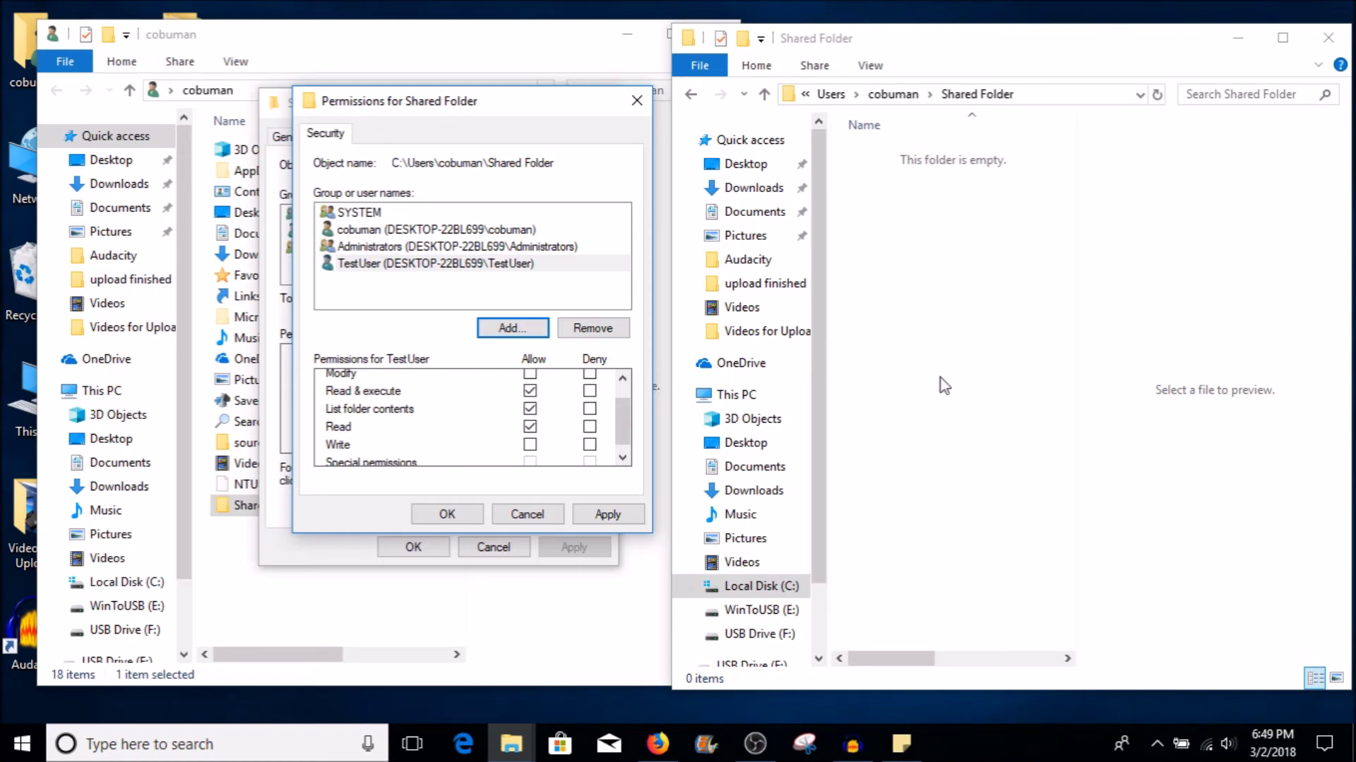
drag(617, 425, 619, 409)
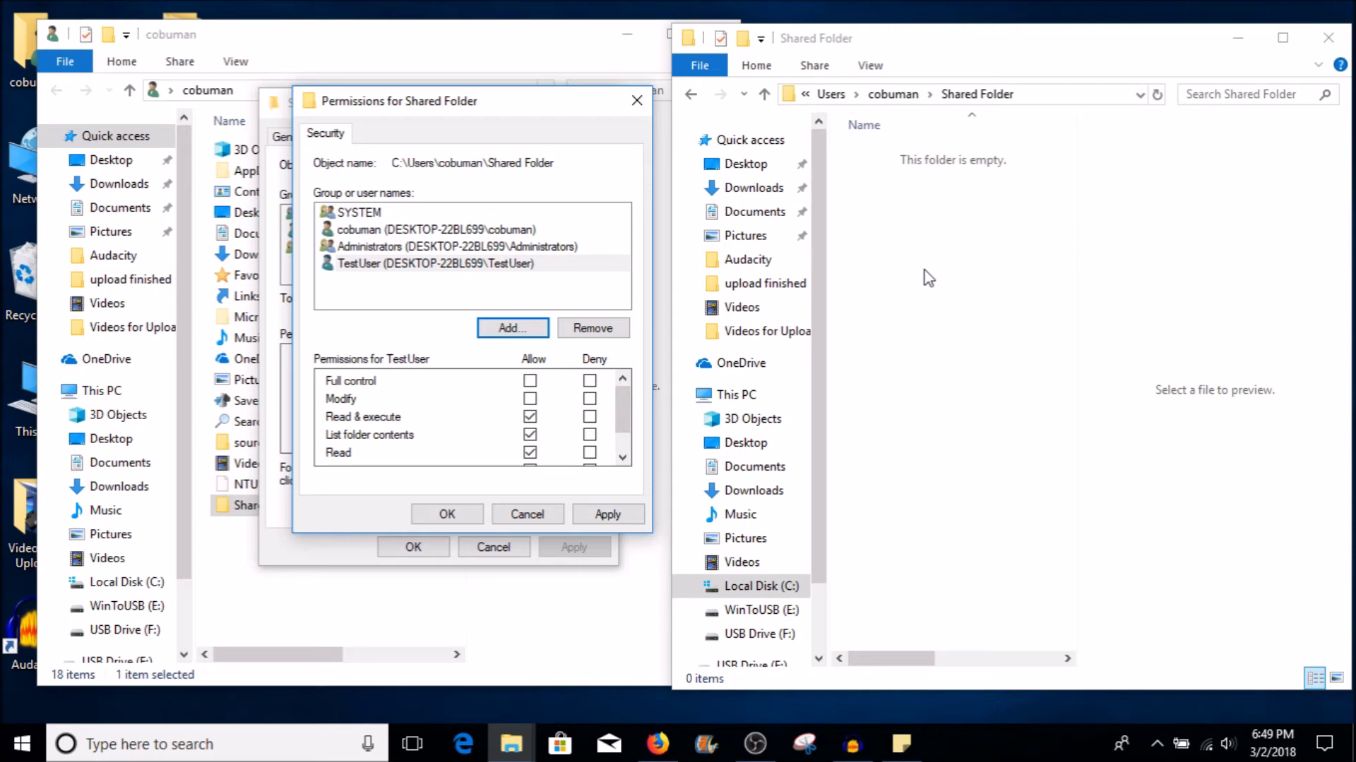
click(690, 101)
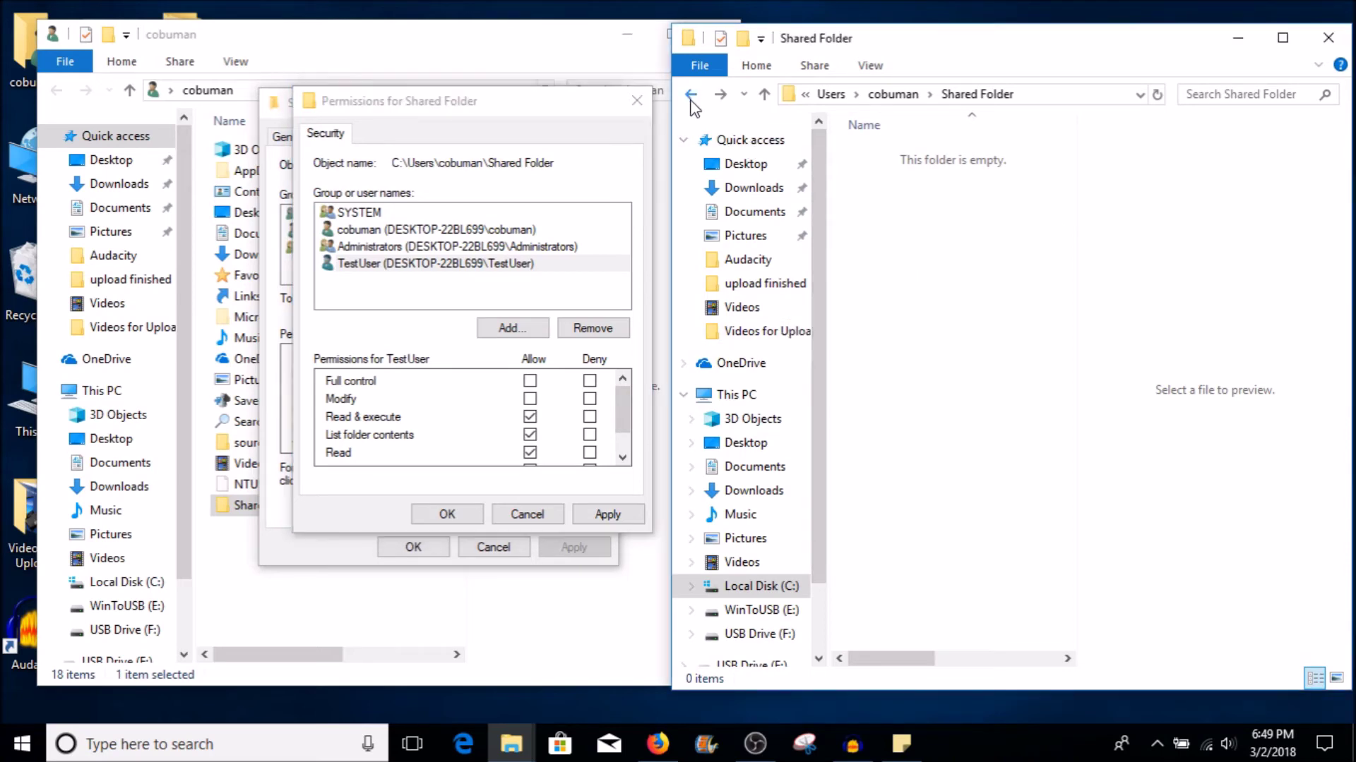
click(691, 99)
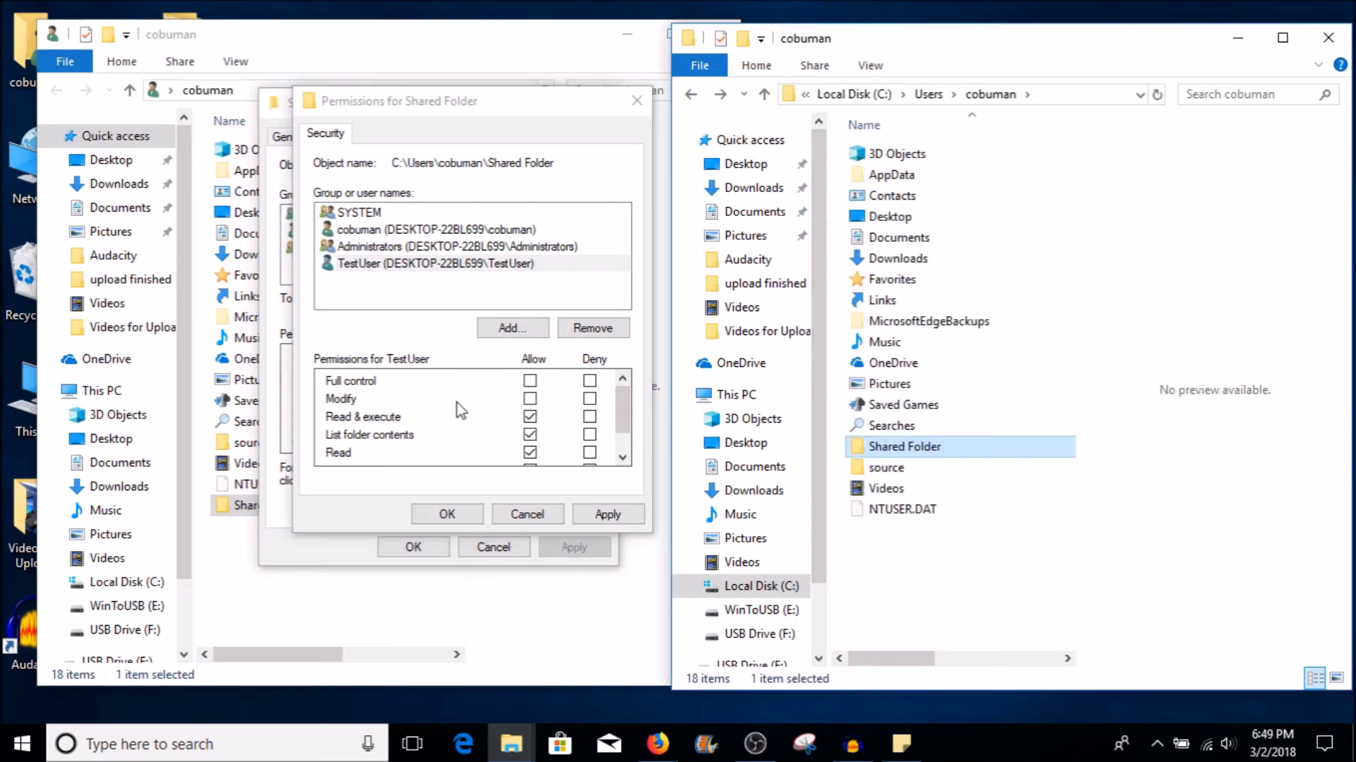
Allow Modify for TestUser on Shared Folder and apply the change
click(529, 399)
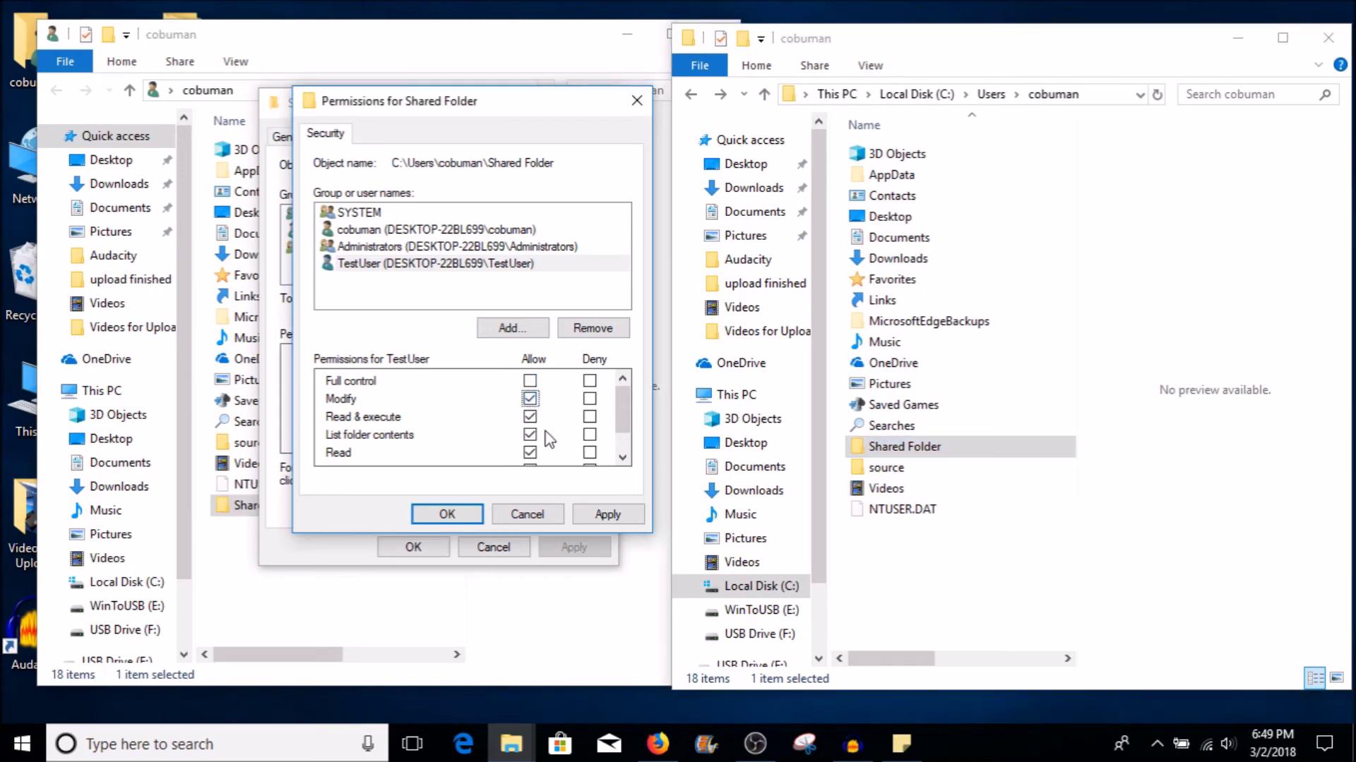
click(609, 514)
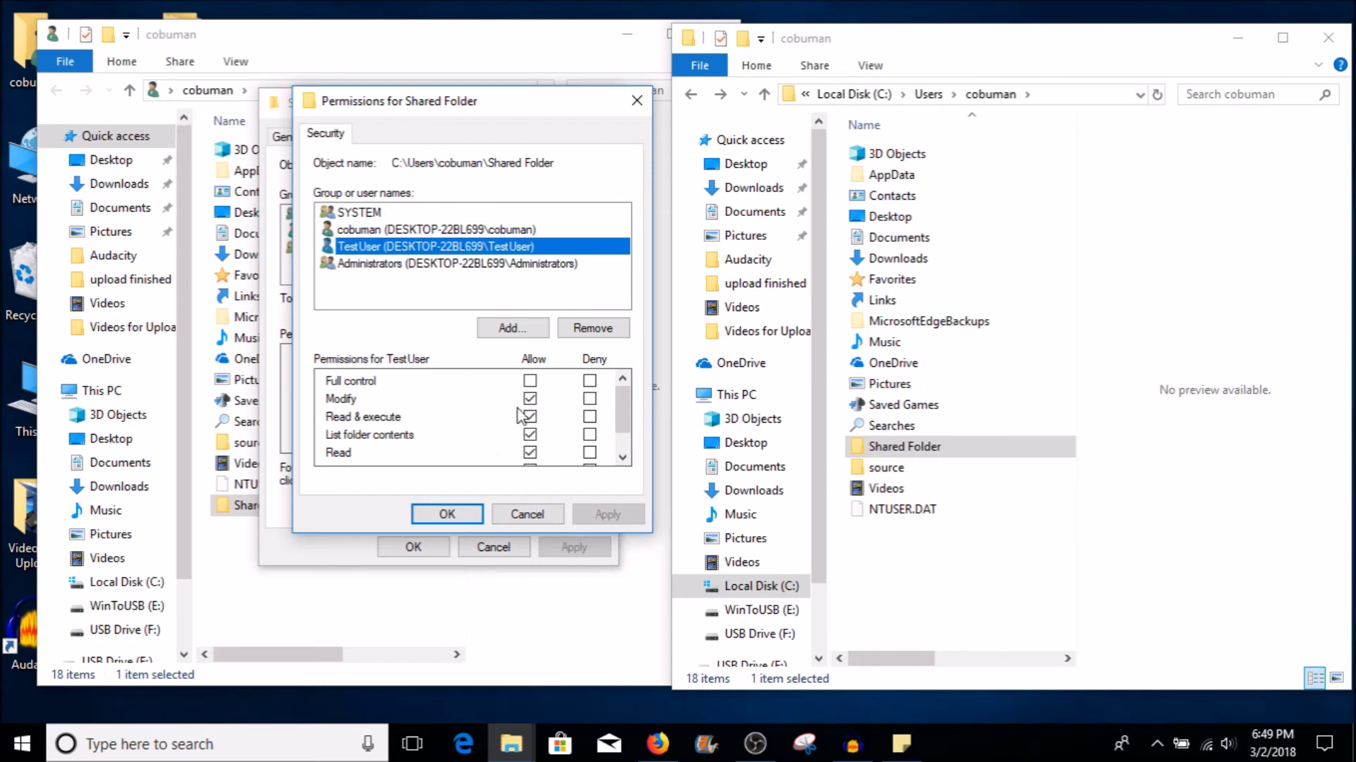
drag(622, 404, 621, 404)
drag(617, 417, 619, 432)
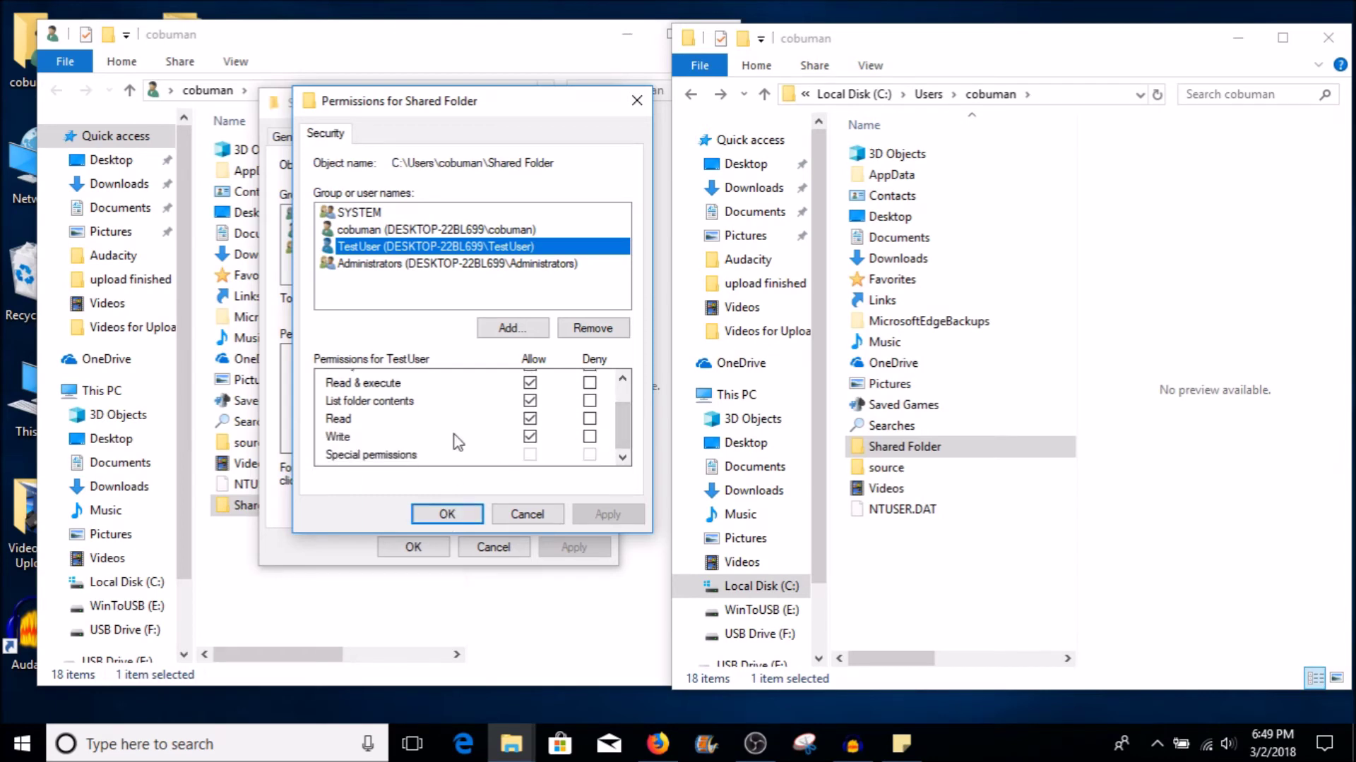
Close and reopen the permissions editor, then remove TestUser from Shared Folder's permissions
click(447, 514)
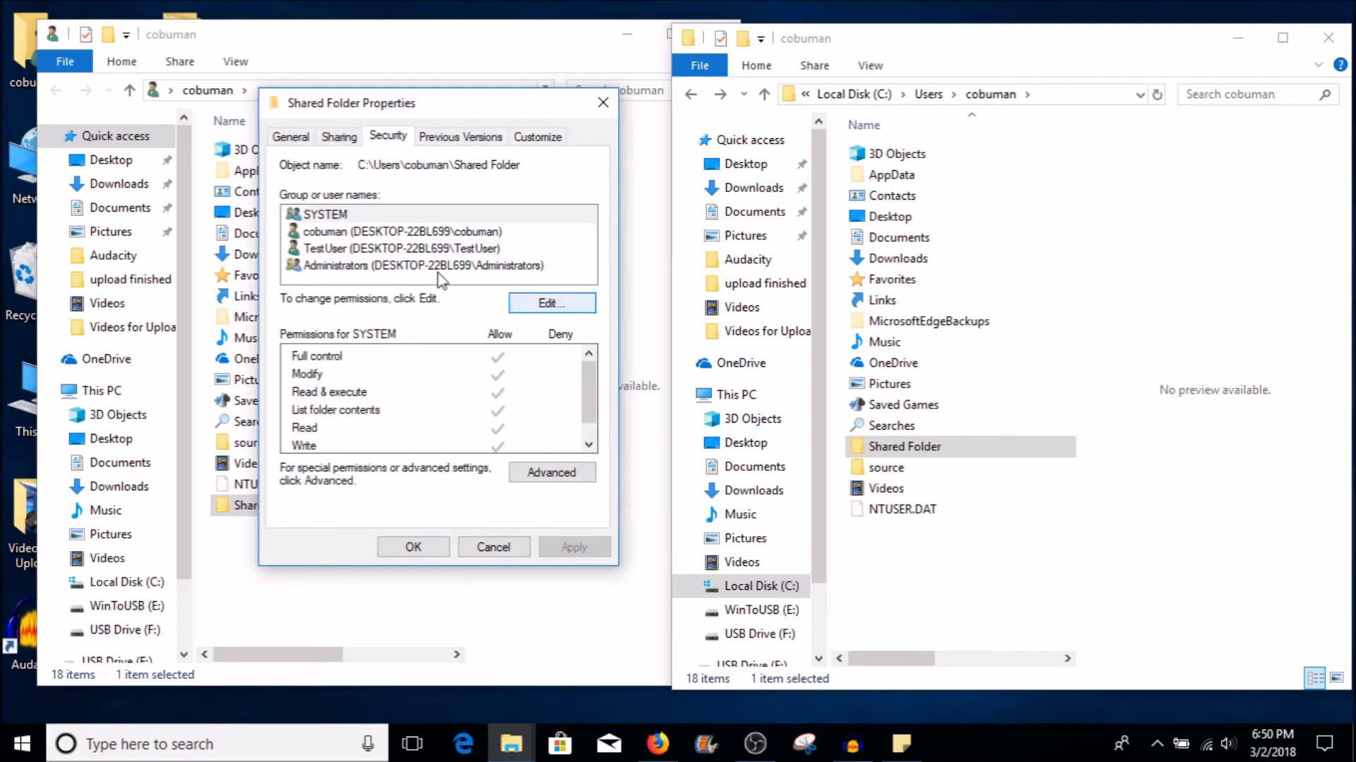
click(389, 251)
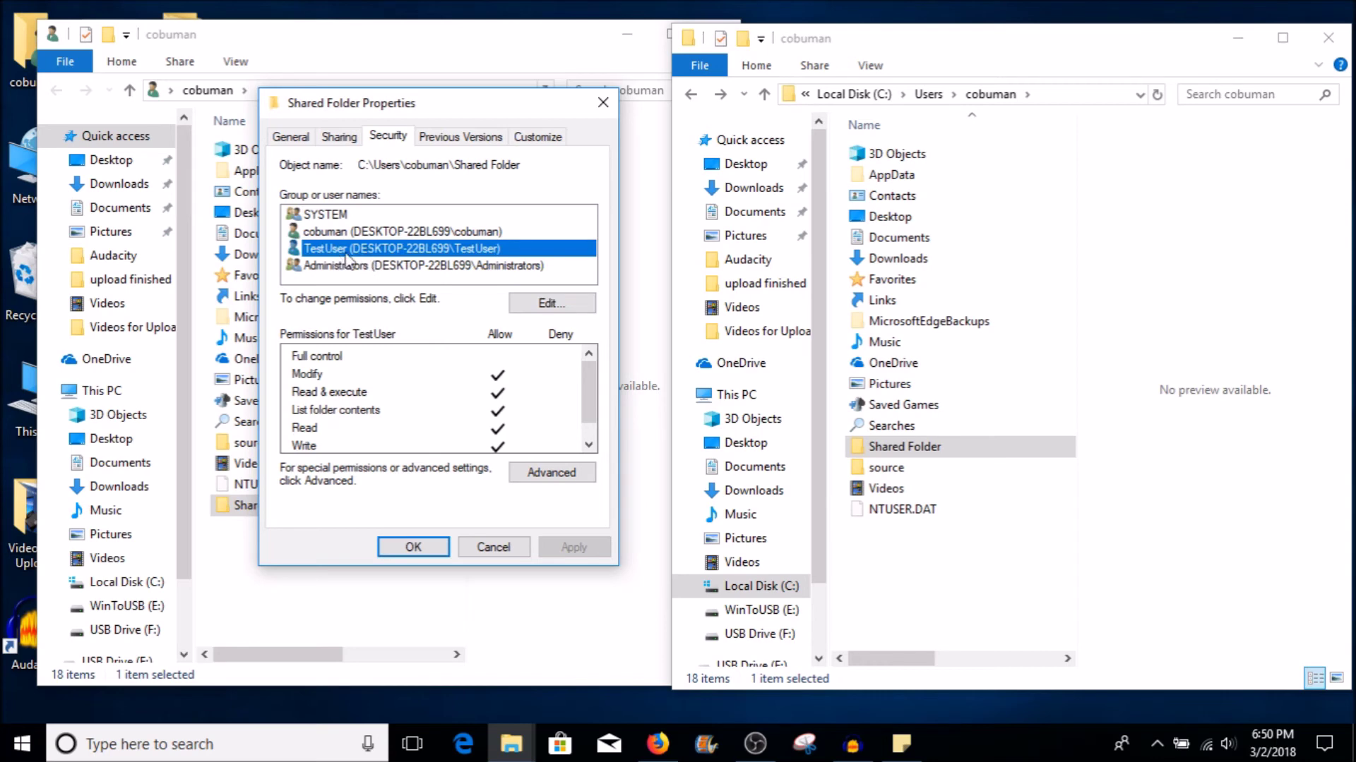
click(548, 305)
click(399, 325)
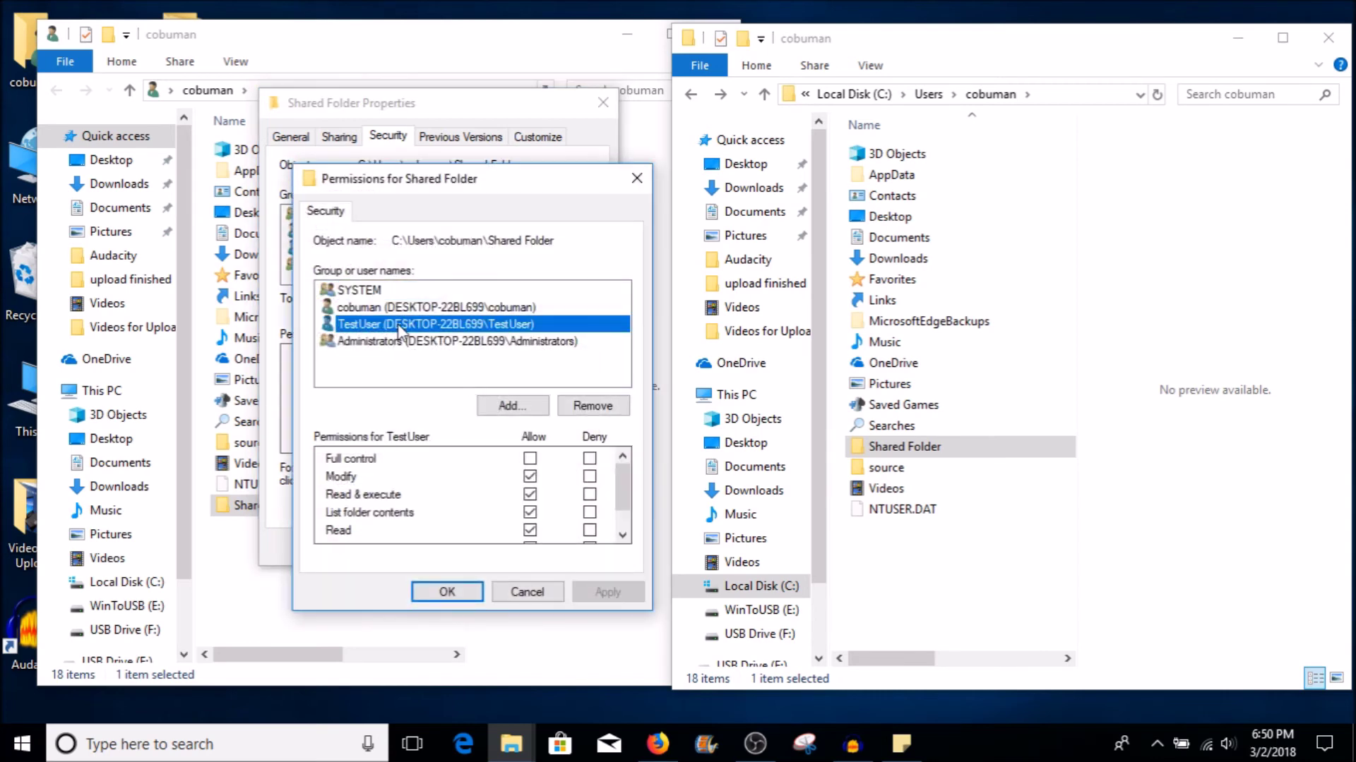
click(593, 406)
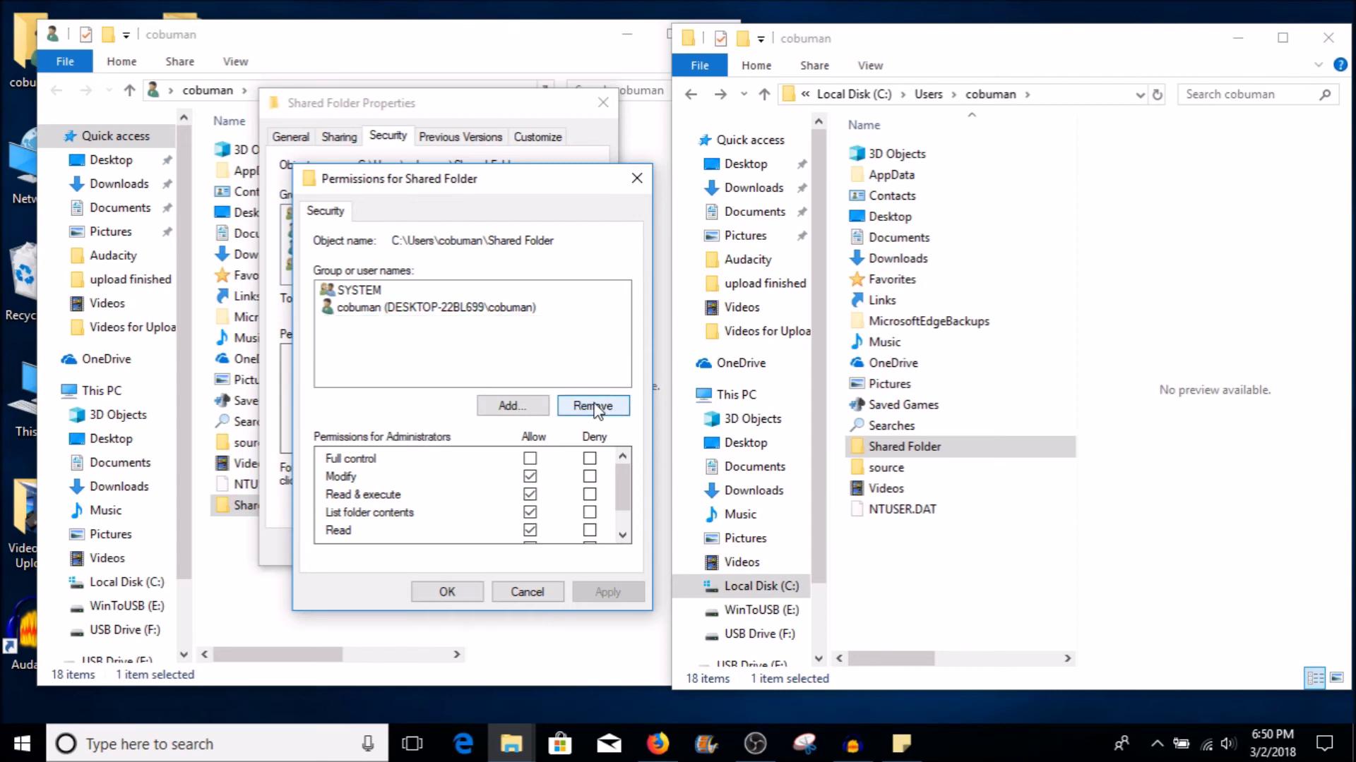
Re-add 'testuser' with Modify allowed, apply, and close both permission dialogs
click(510, 406)
text(test)
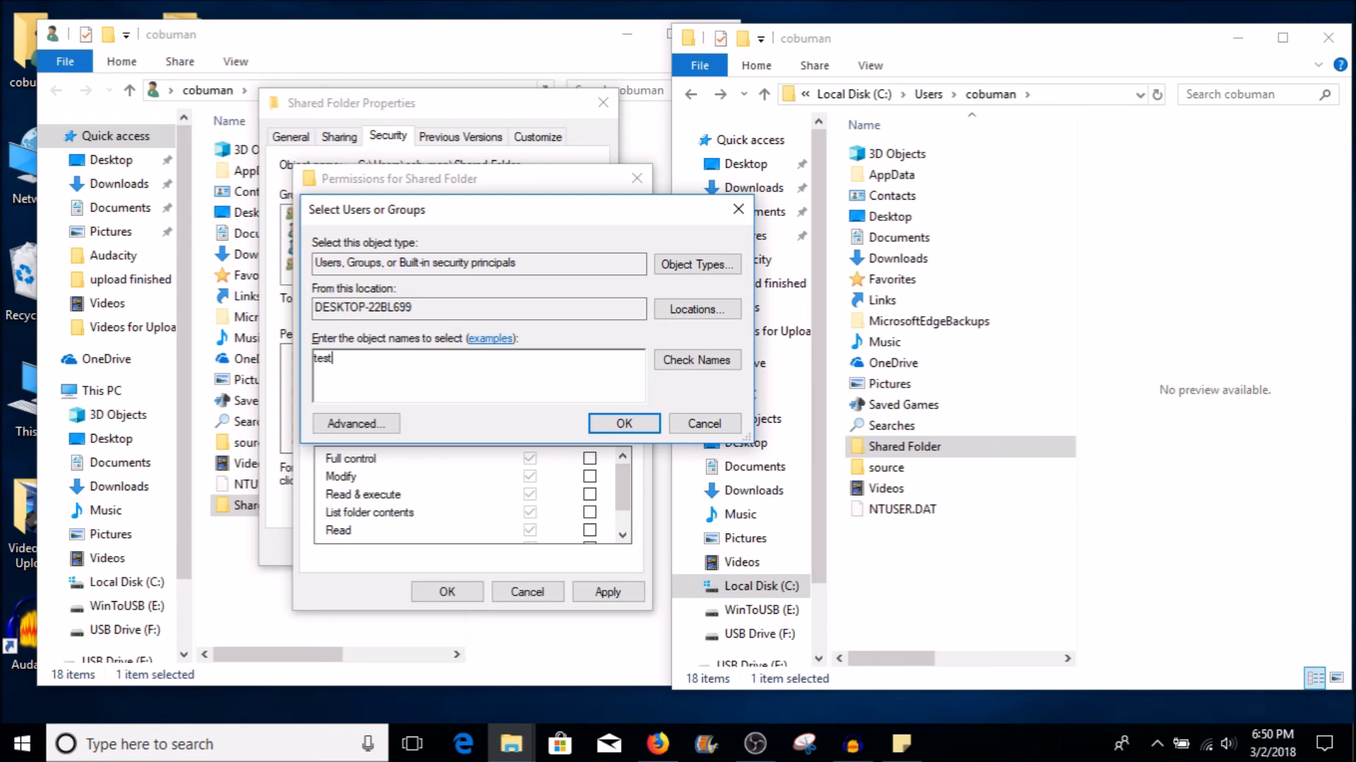
text(user)
click(695, 360)
click(611, 426)
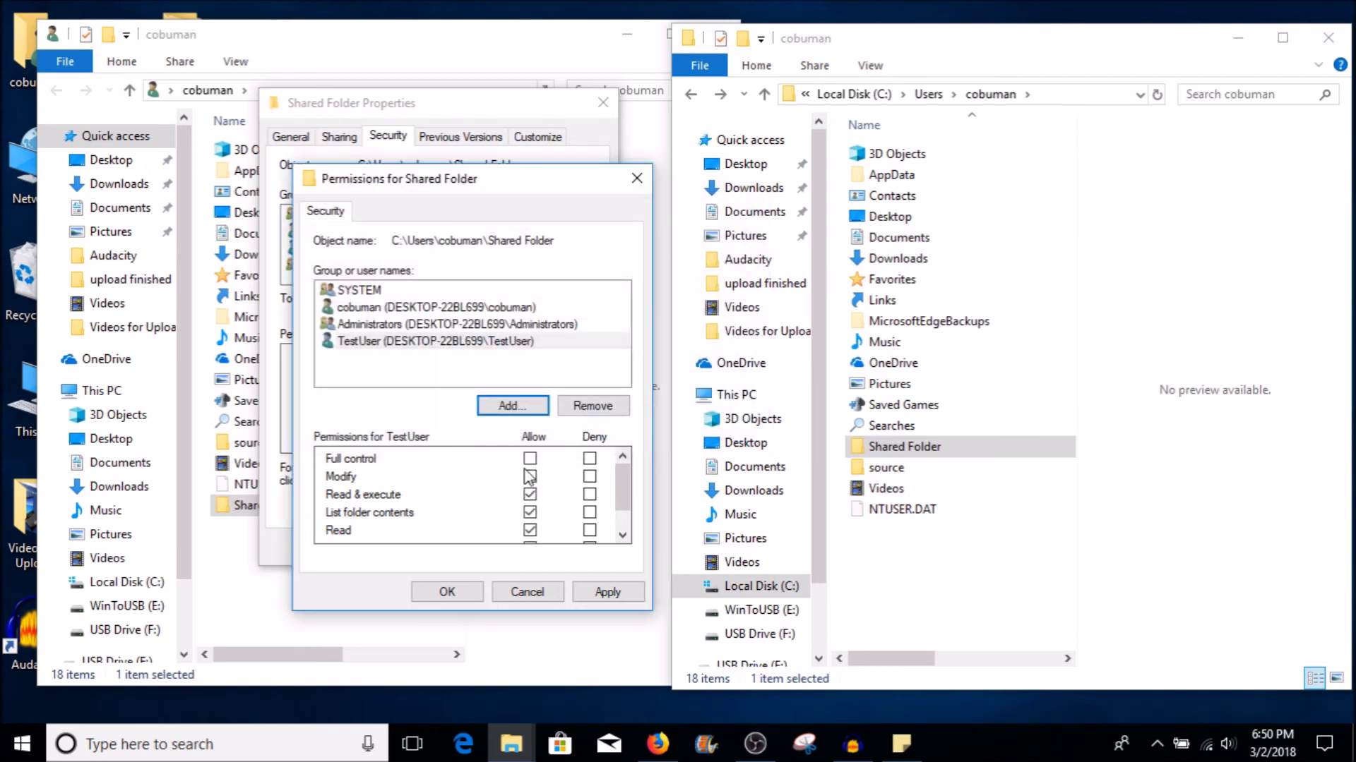
click(529, 476)
click(606, 593)
click(451, 593)
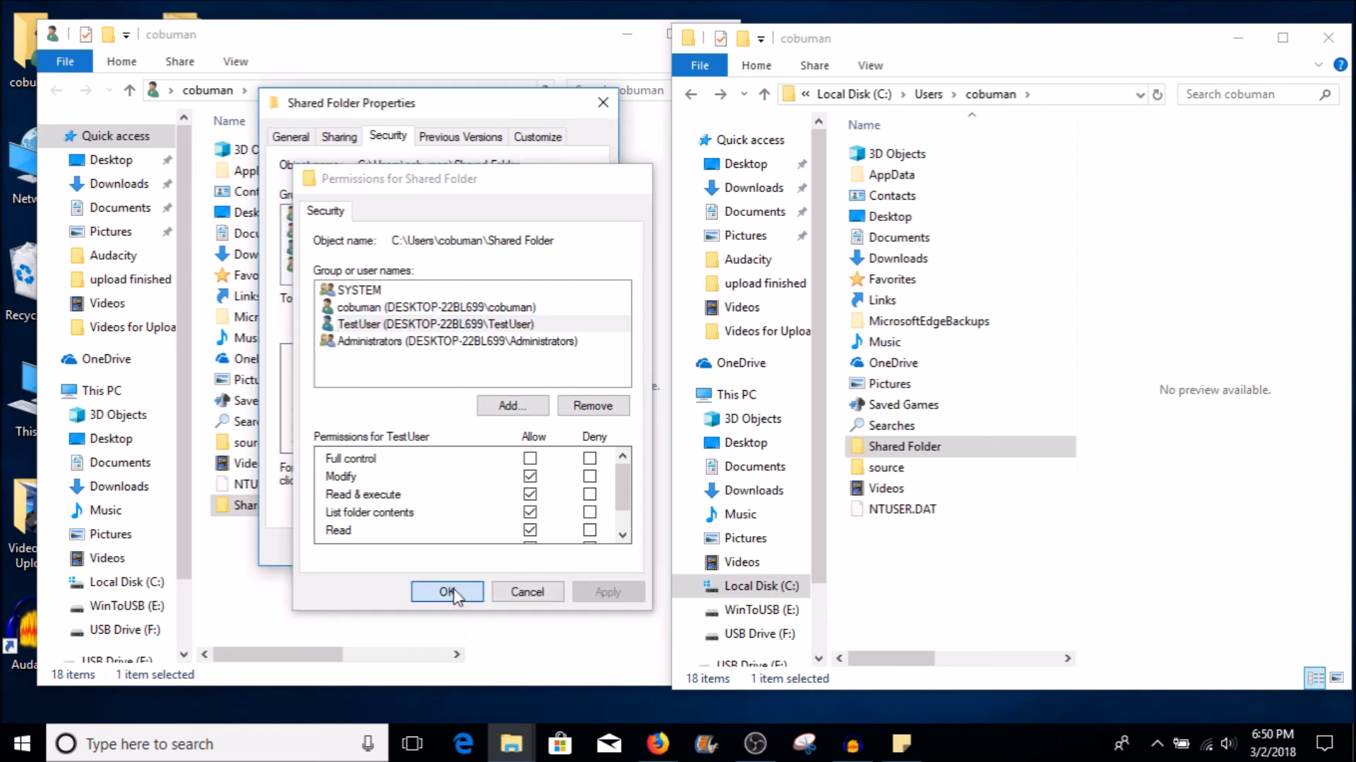
click(425, 548)
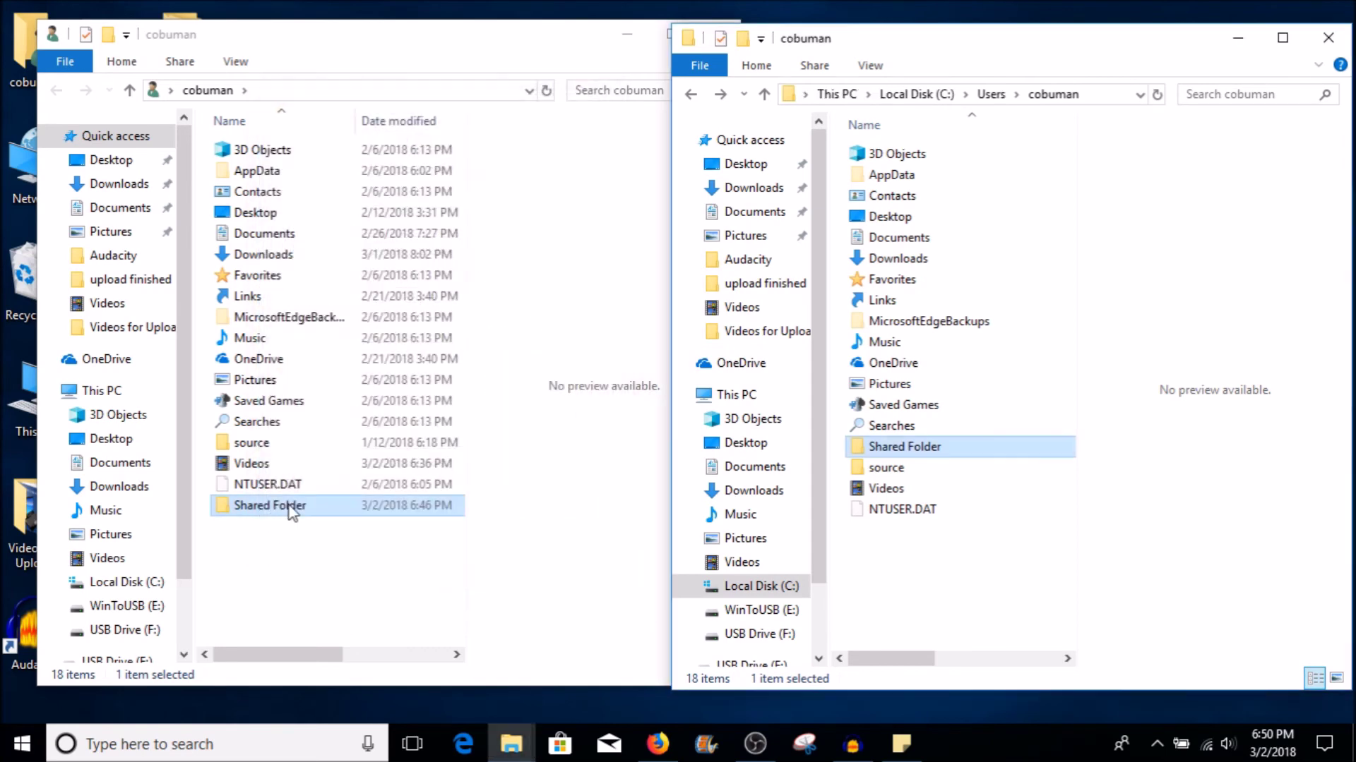
Create an empty text file named 'New Text Document' inside Shared Folder
double_click(292, 512)
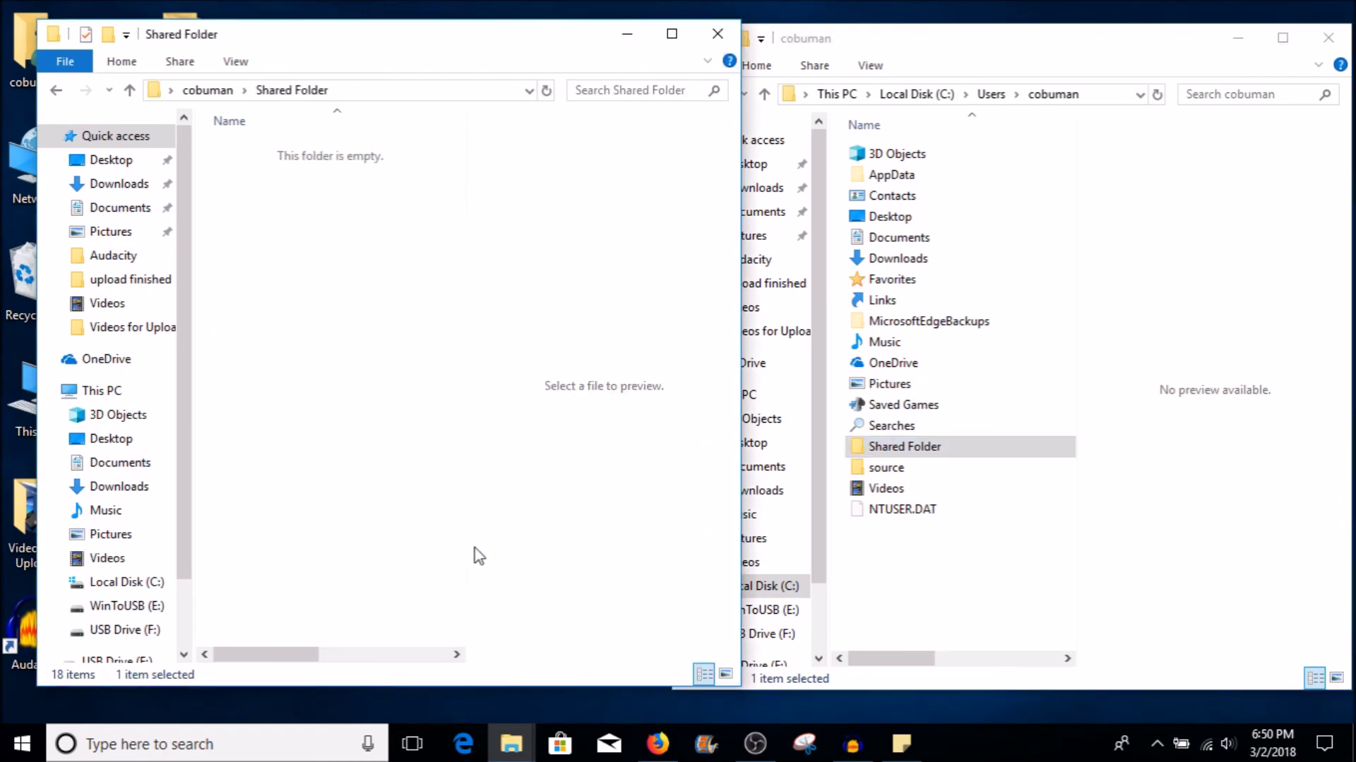
right_click(304, 219)
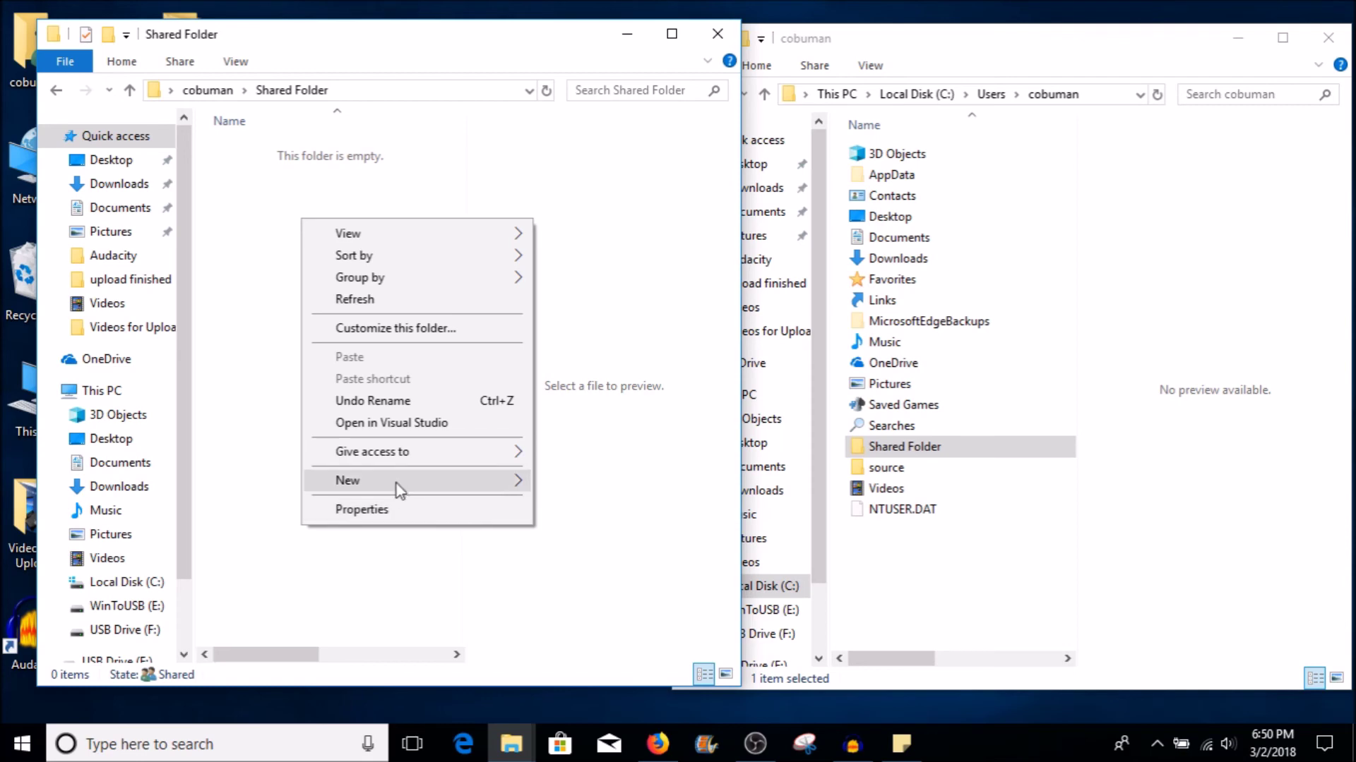
mouse_move(405, 487)
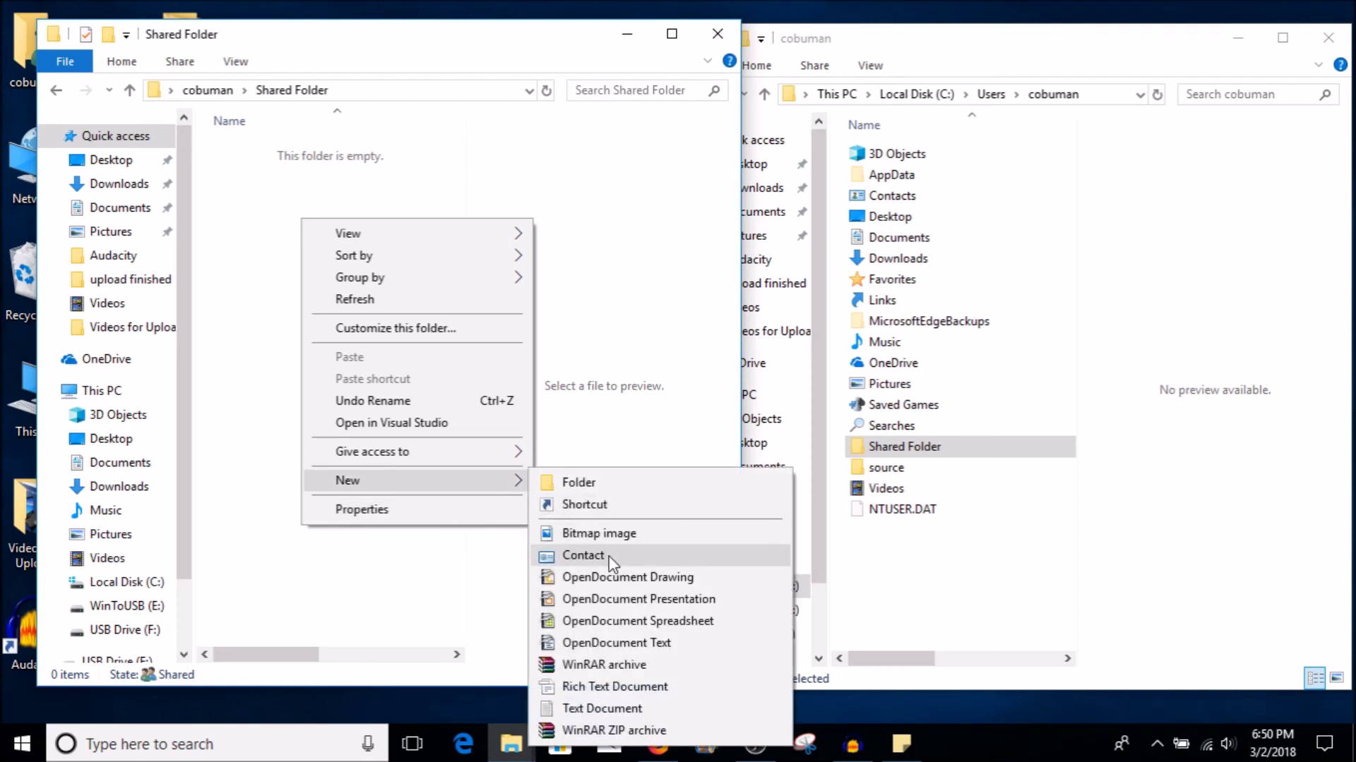
click(479, 551)
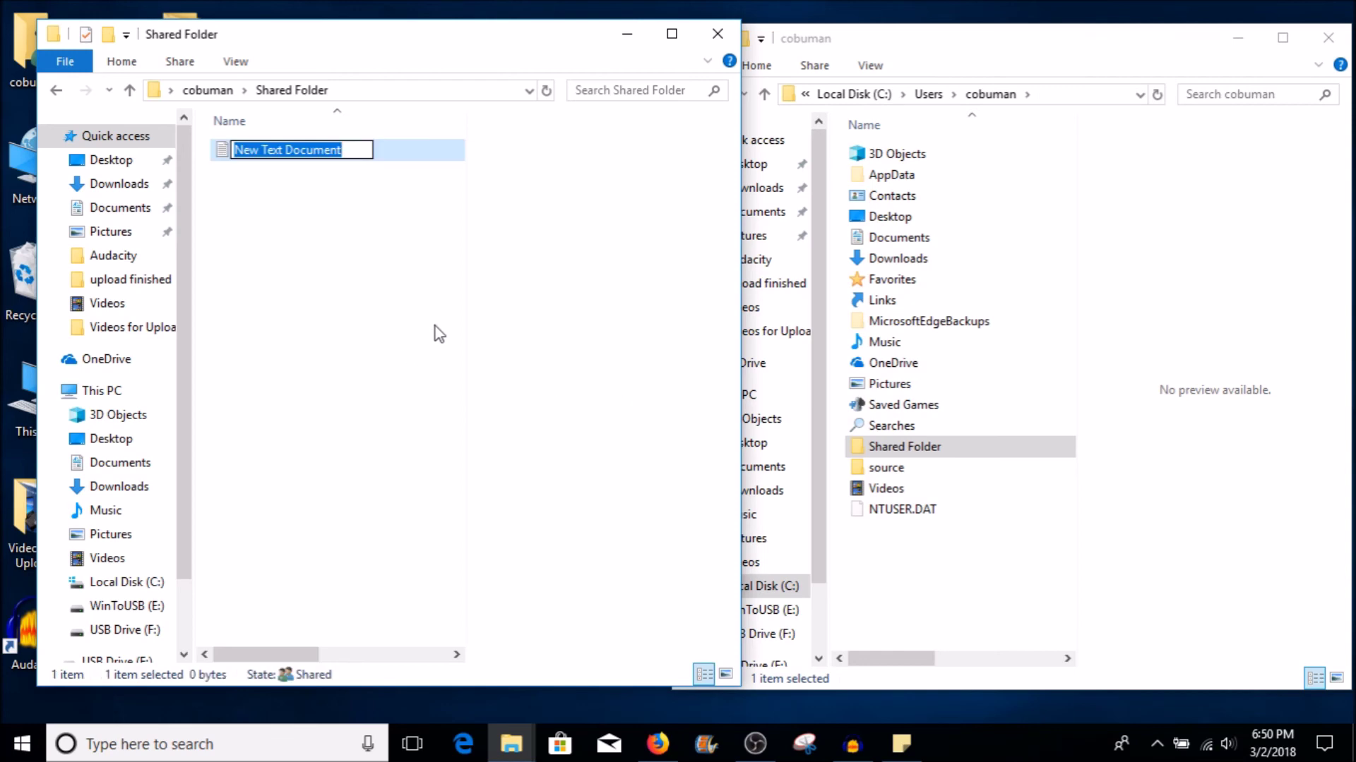
key(Return)
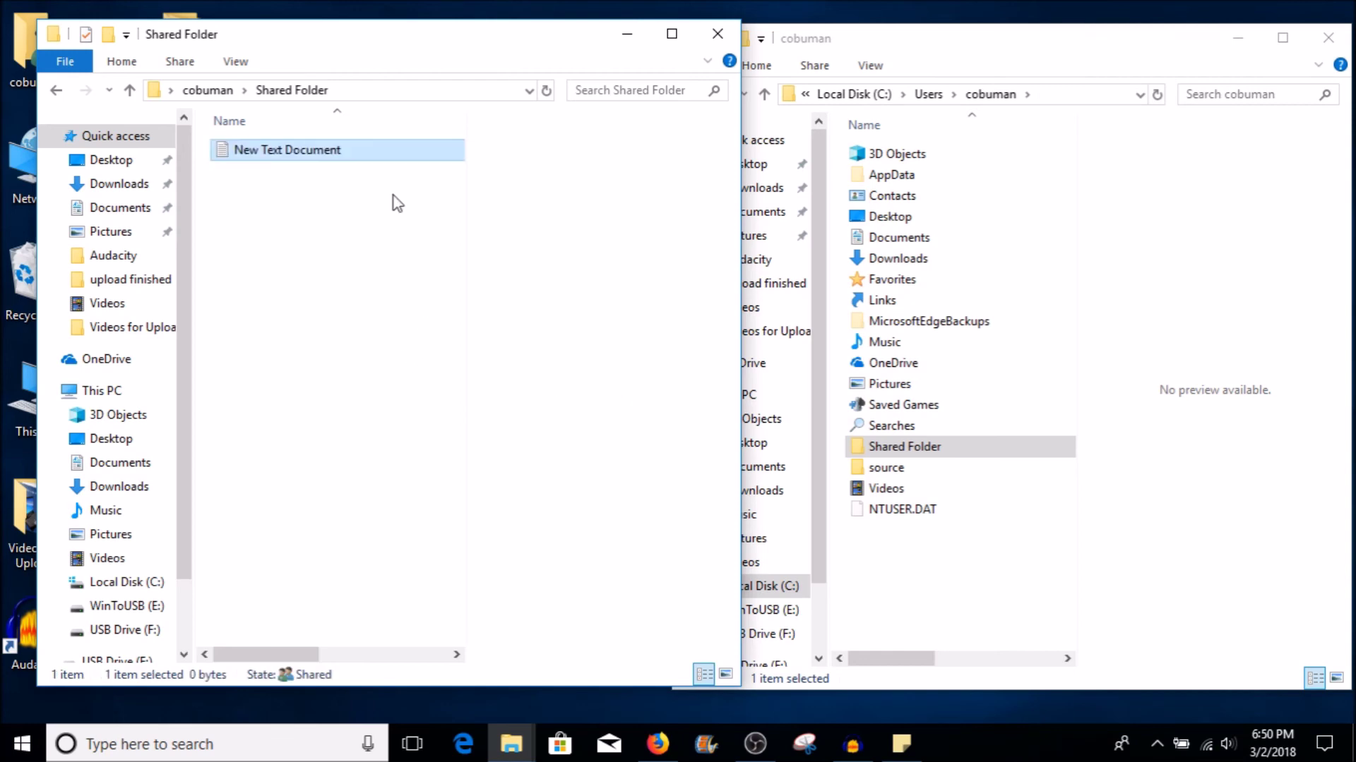
right_click(277, 160)
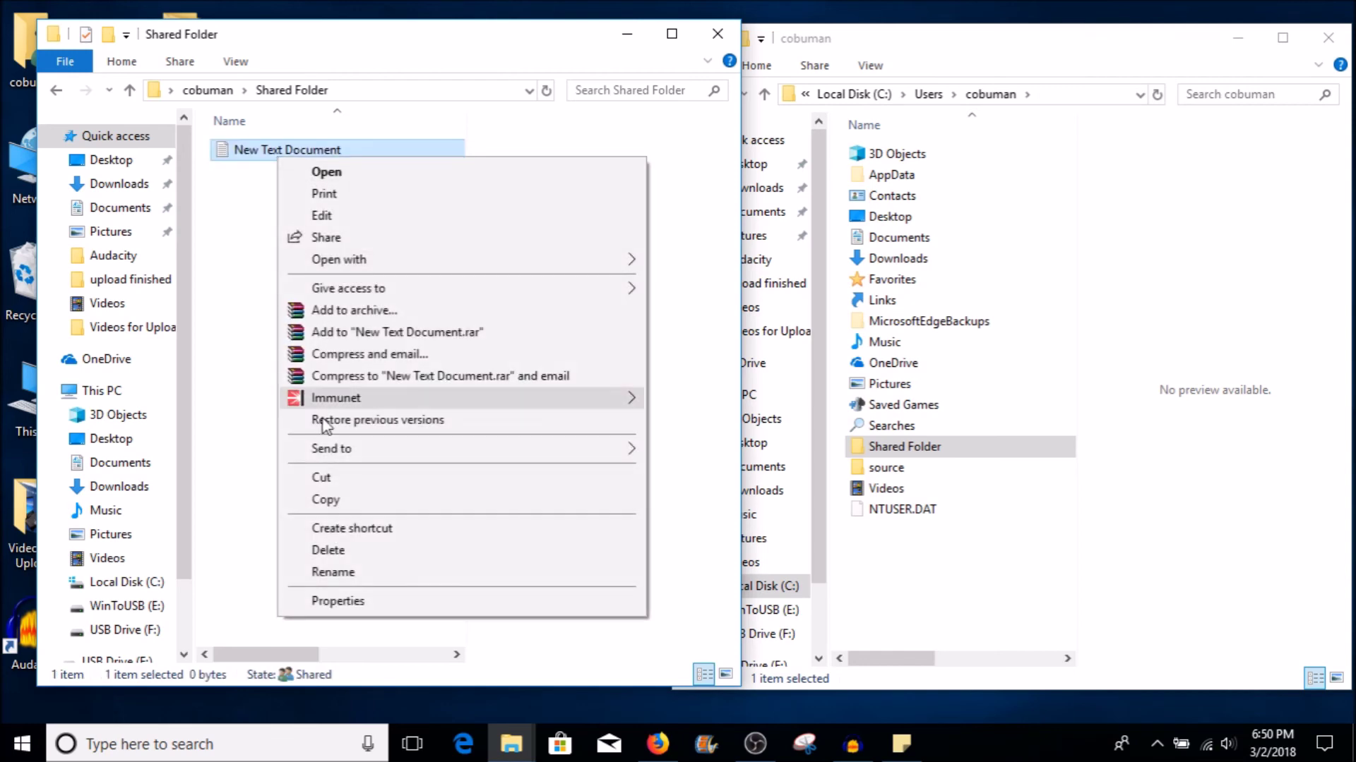
click(365, 602)
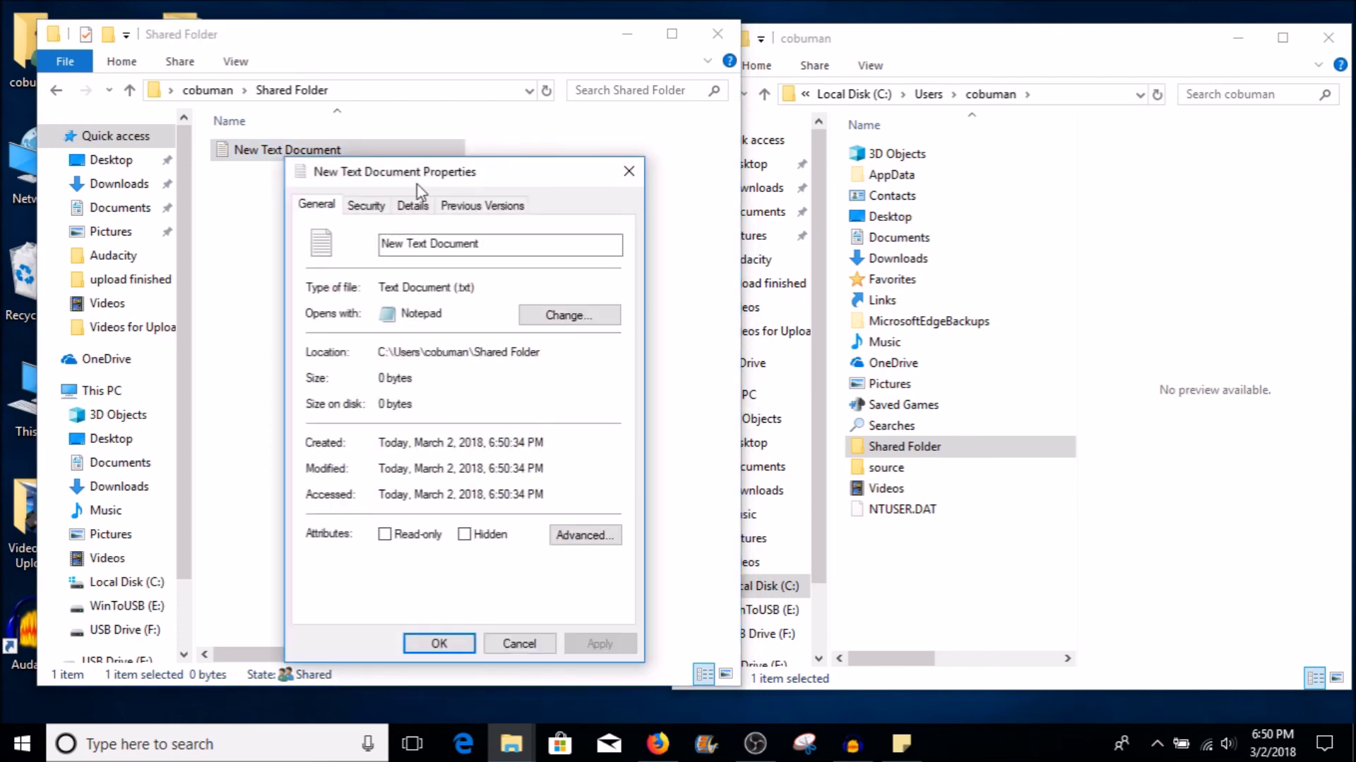
click(375, 206)
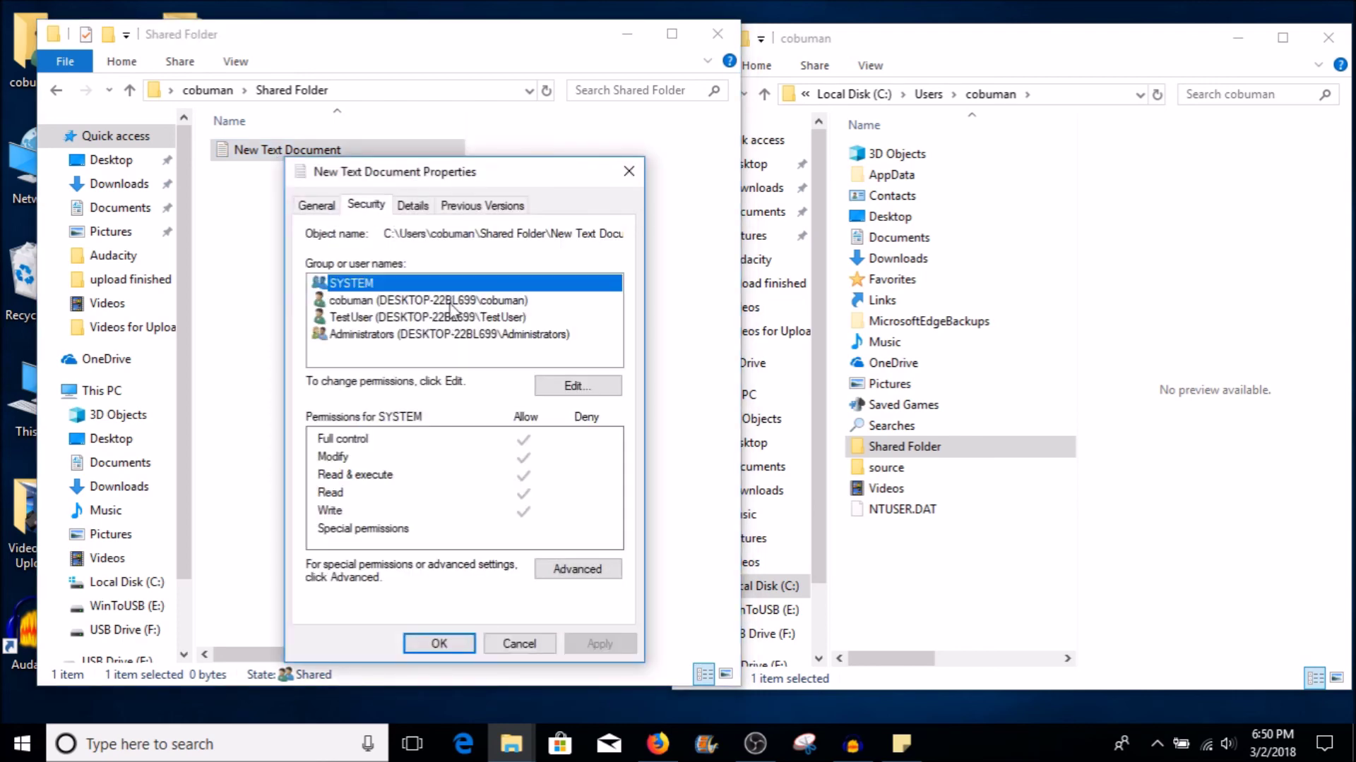
click(376, 302)
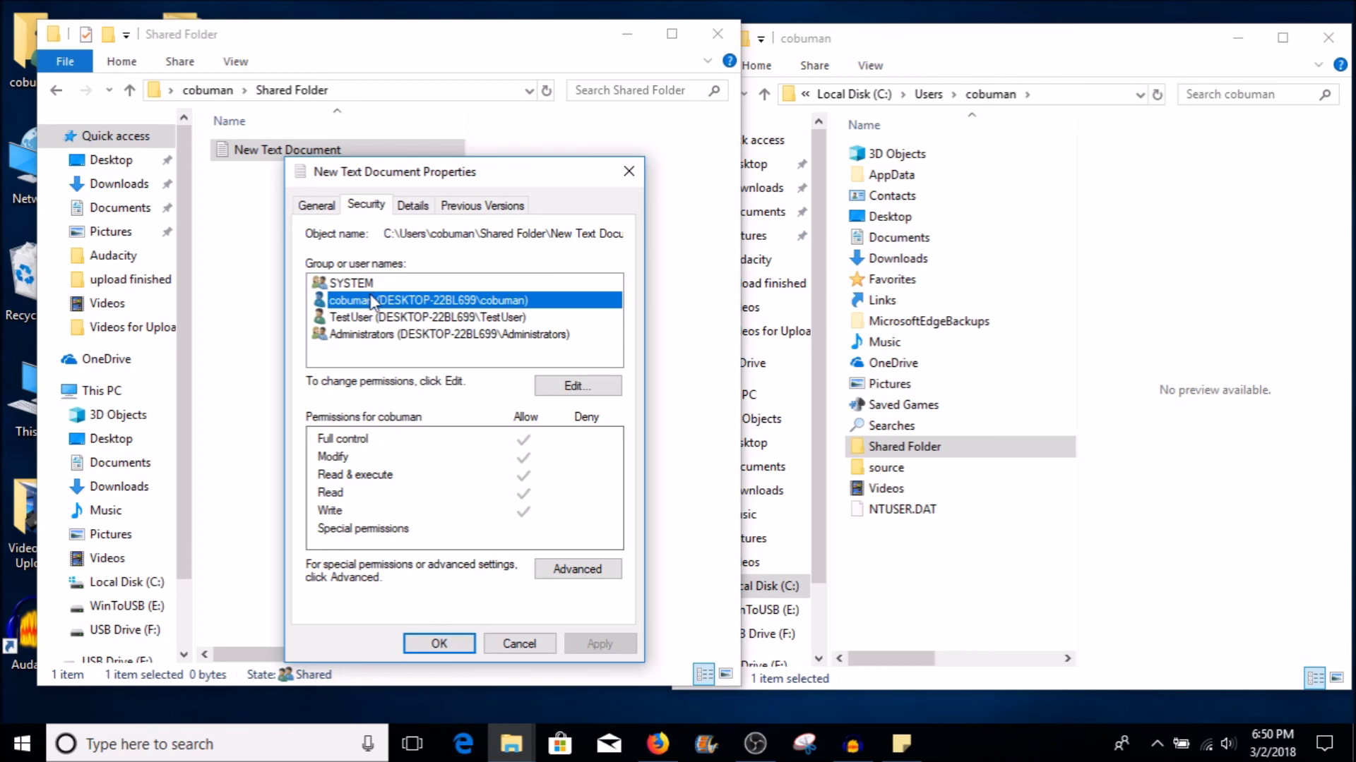
click(366, 318)
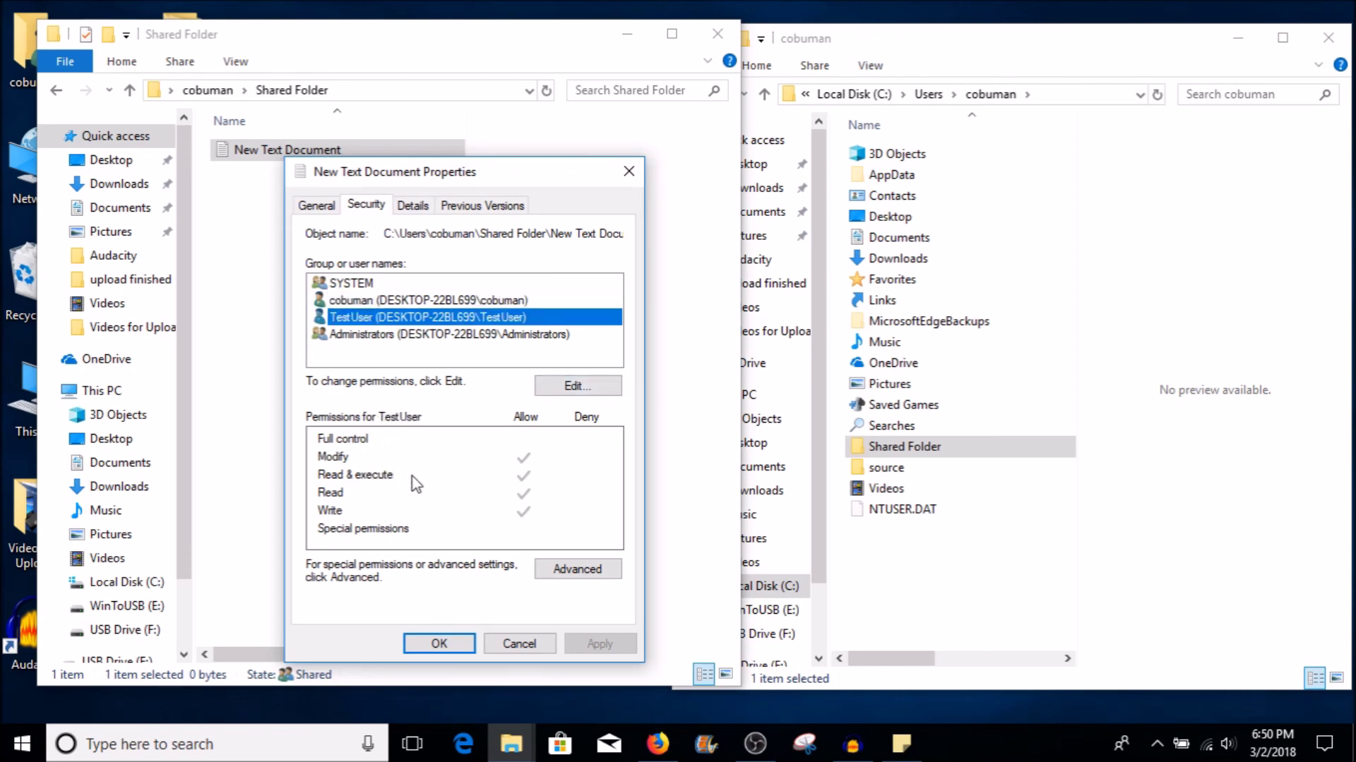
click(439, 644)
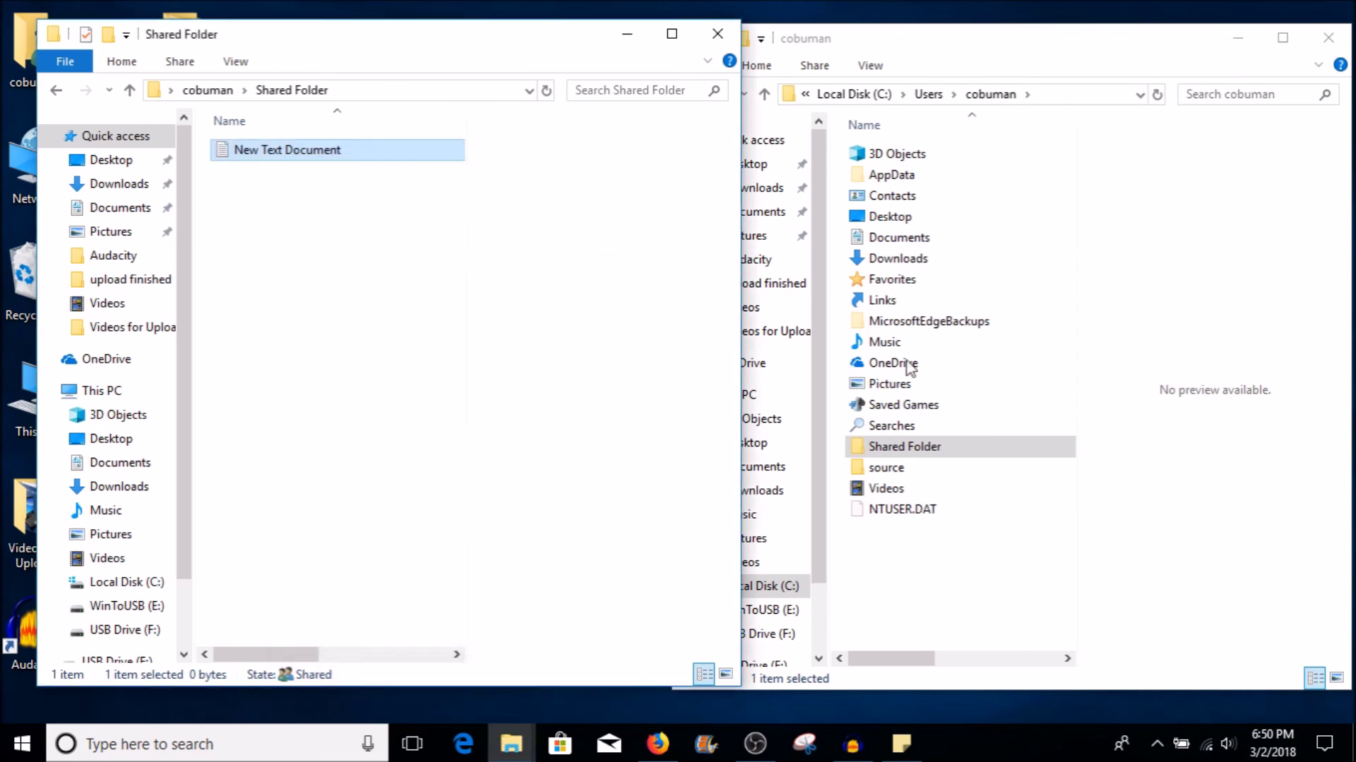
Take the right window back to Users, then open and dismiss New Text Document's menu without changes
click(968, 46)
click(689, 97)
click(895, 240)
click(895, 156)
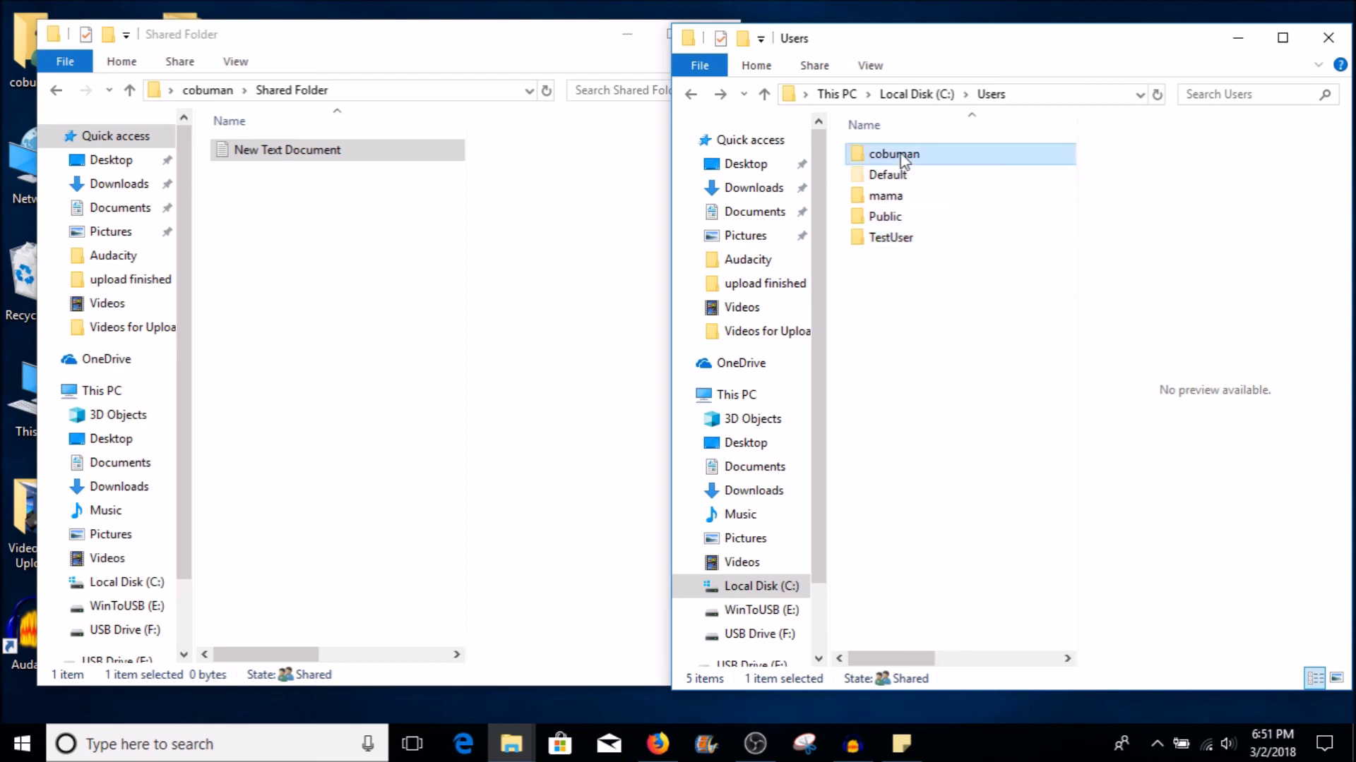
click(321, 157)
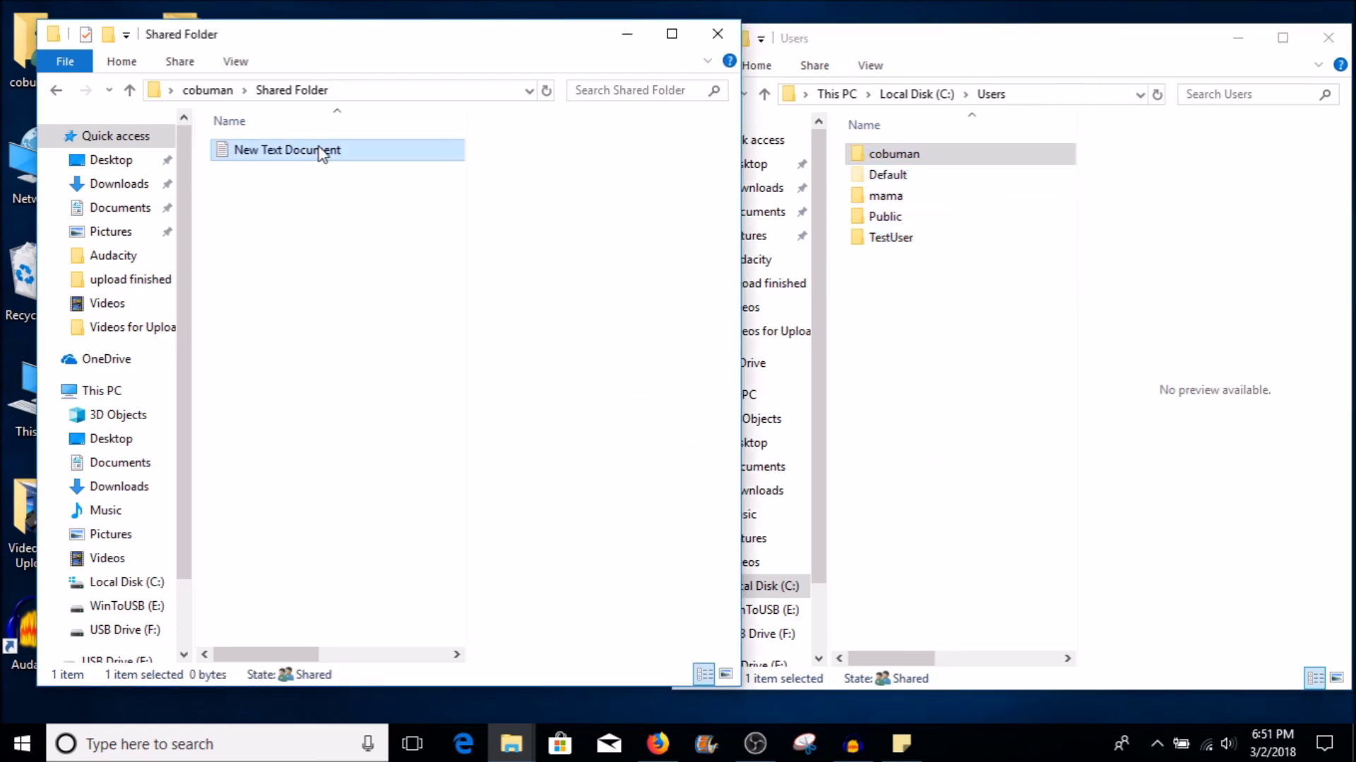
right_click(312, 159)
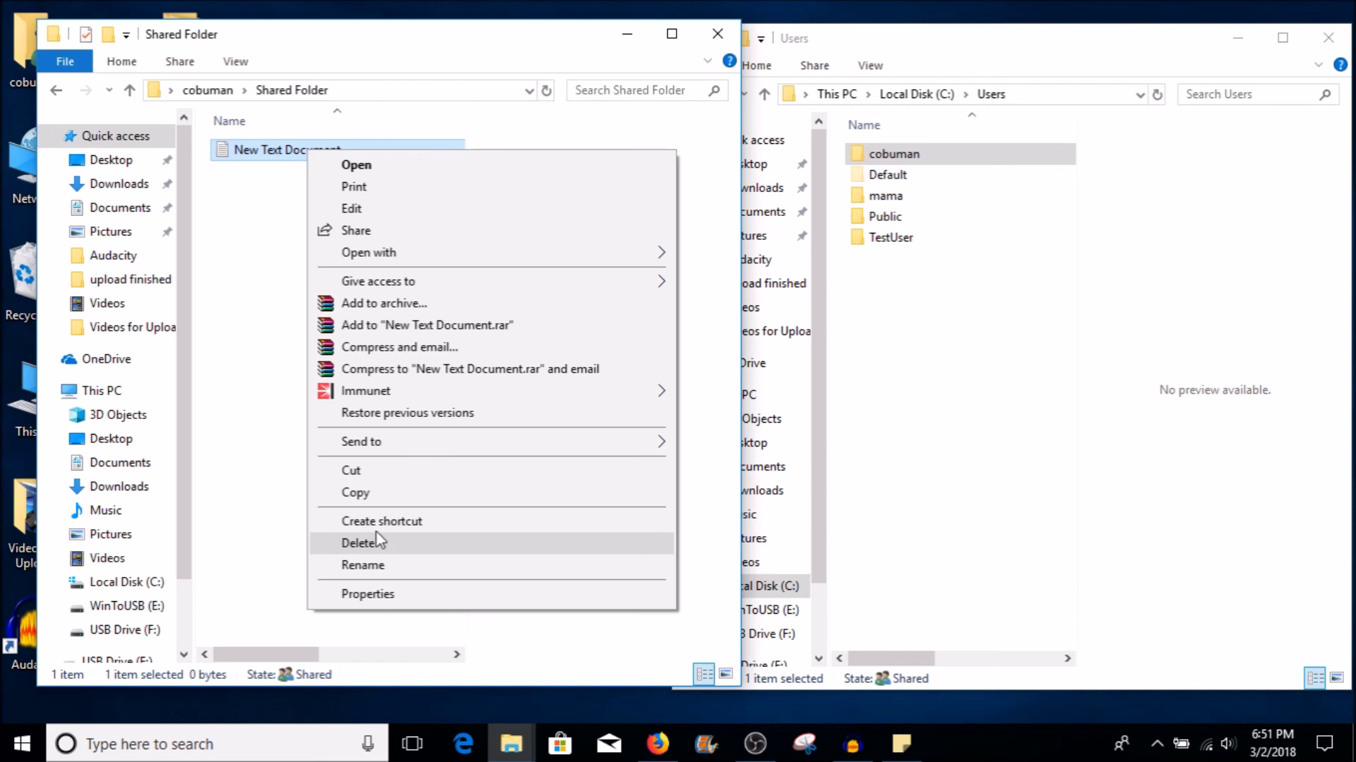
click(255, 274)
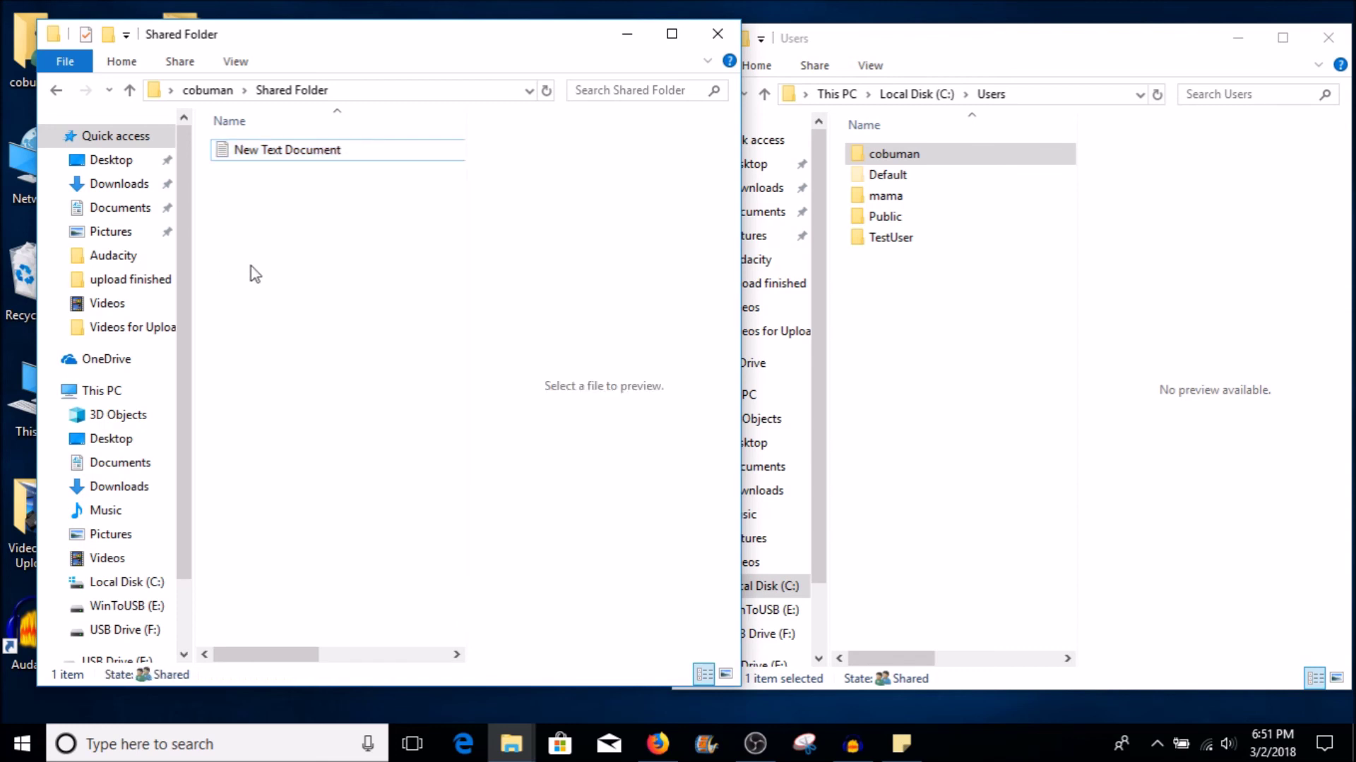